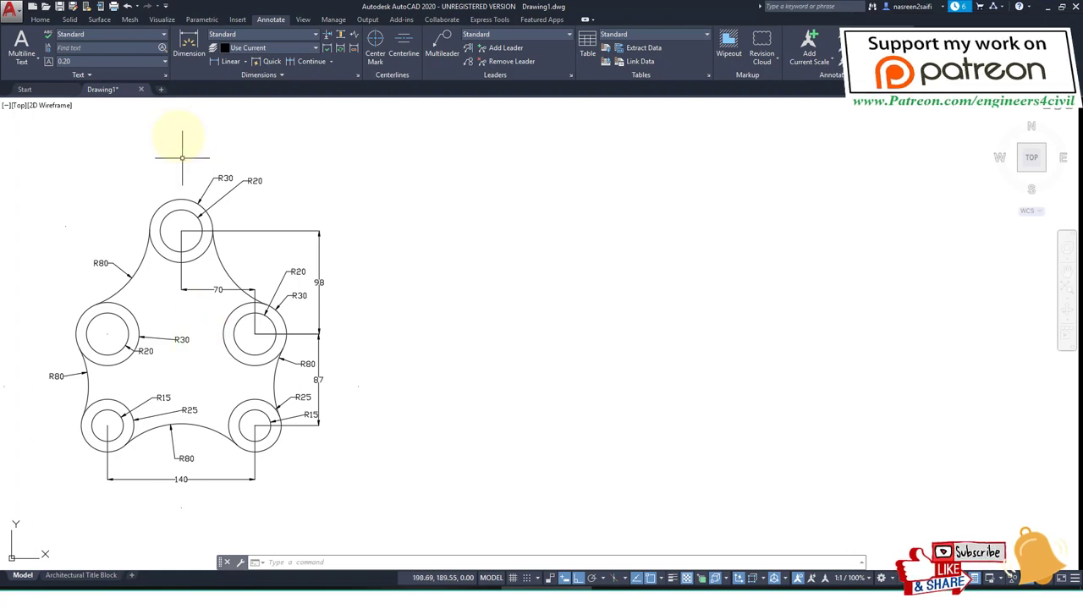
# - Select images.png on the Desktop as the reference image to attach to the drawing
pyautogui.click(237, 20)
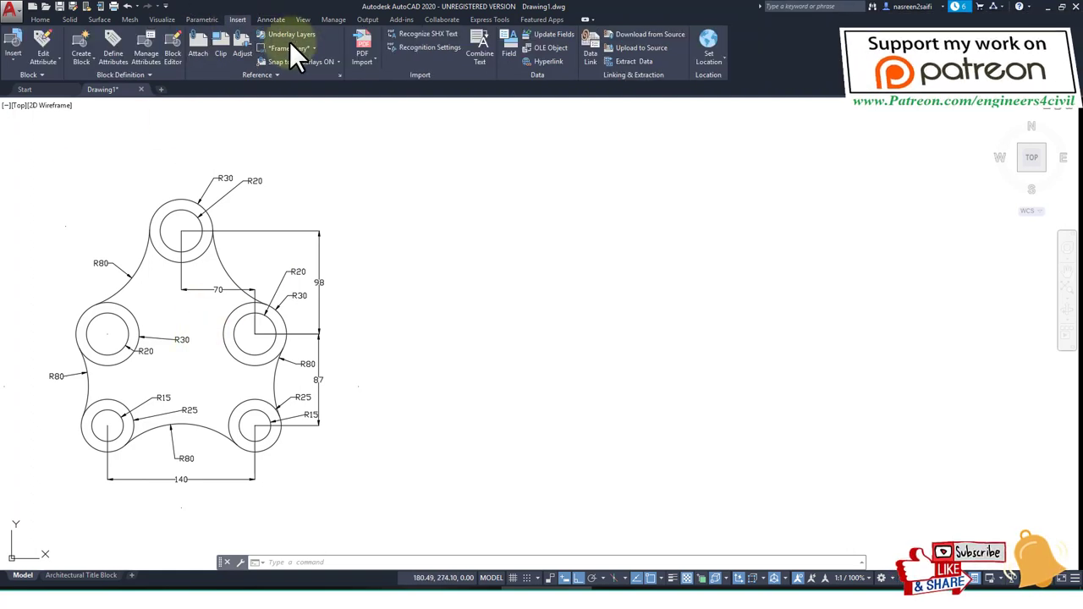
pyautogui.click(196, 47)
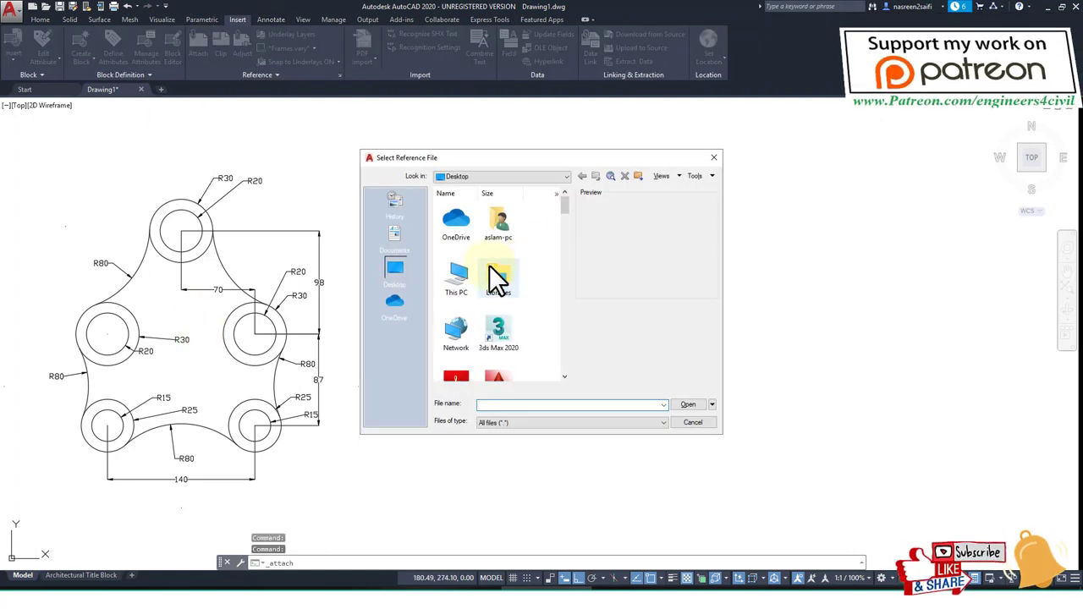
pyautogui.moveTo(562, 205); pyautogui.dragTo(562, 363)
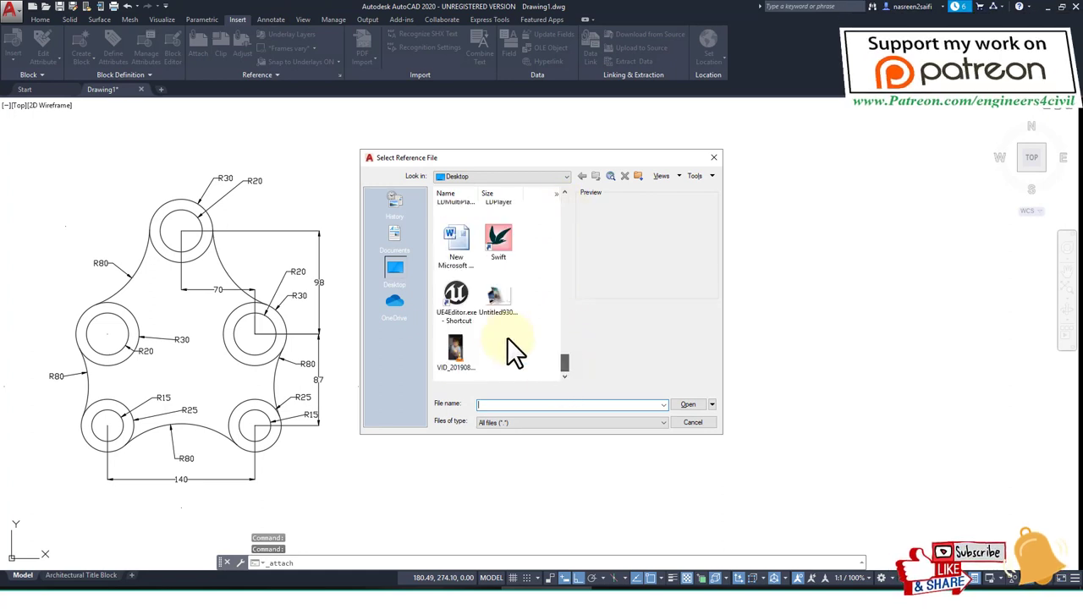
pyautogui.scroll(6, 503, 303)
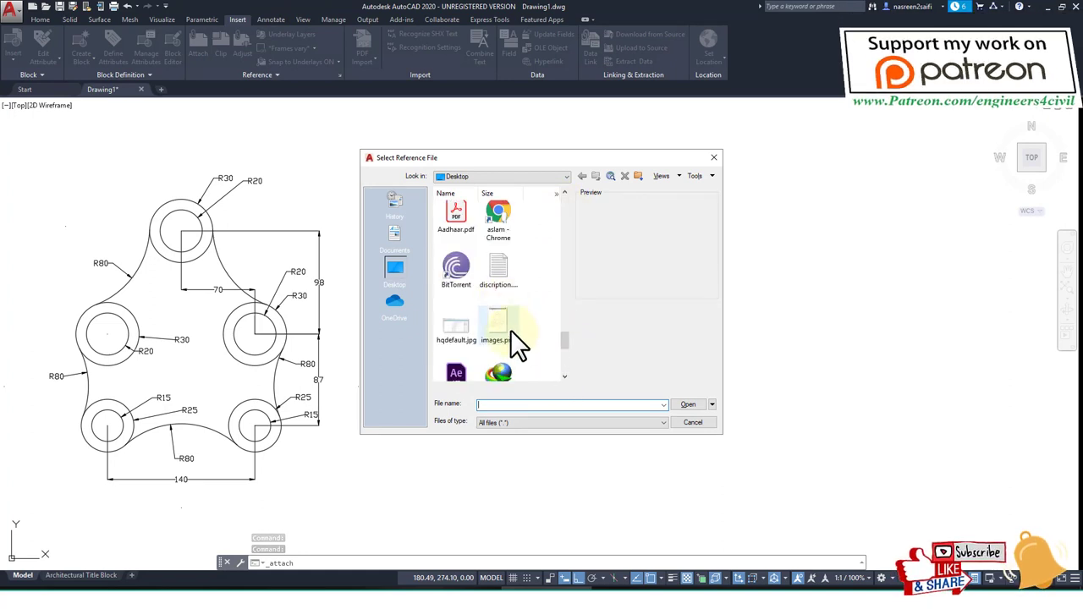
pyautogui.click(492, 321)
pyautogui.click(687, 405)
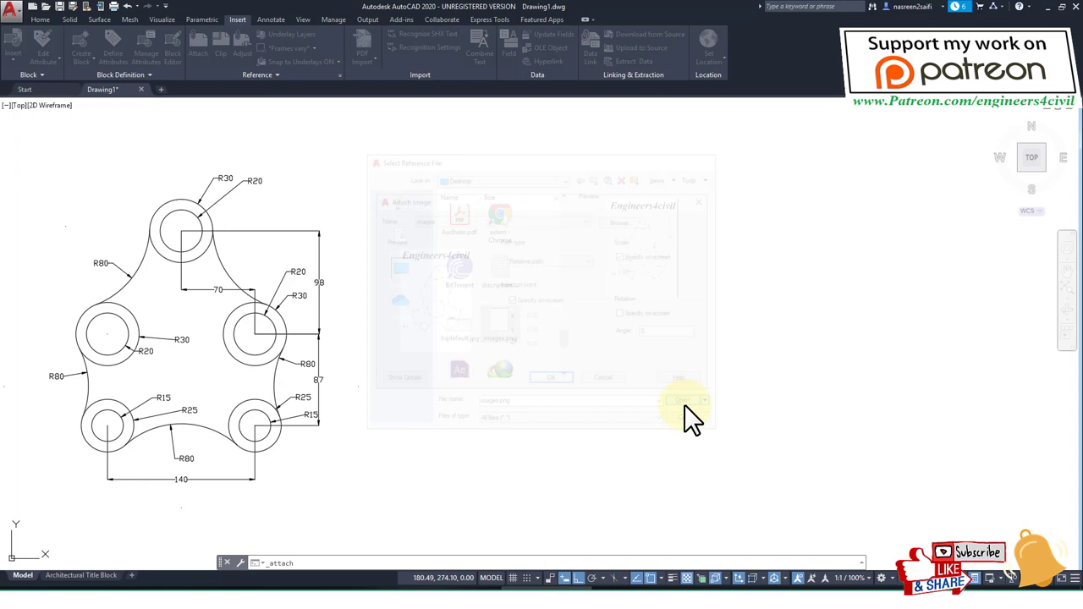
# - Accept the image attachment options and place the image beside the existing drawing, picking its insertion point and scale freehand
pyautogui.click(563, 381)
pyautogui.click(536, 369)
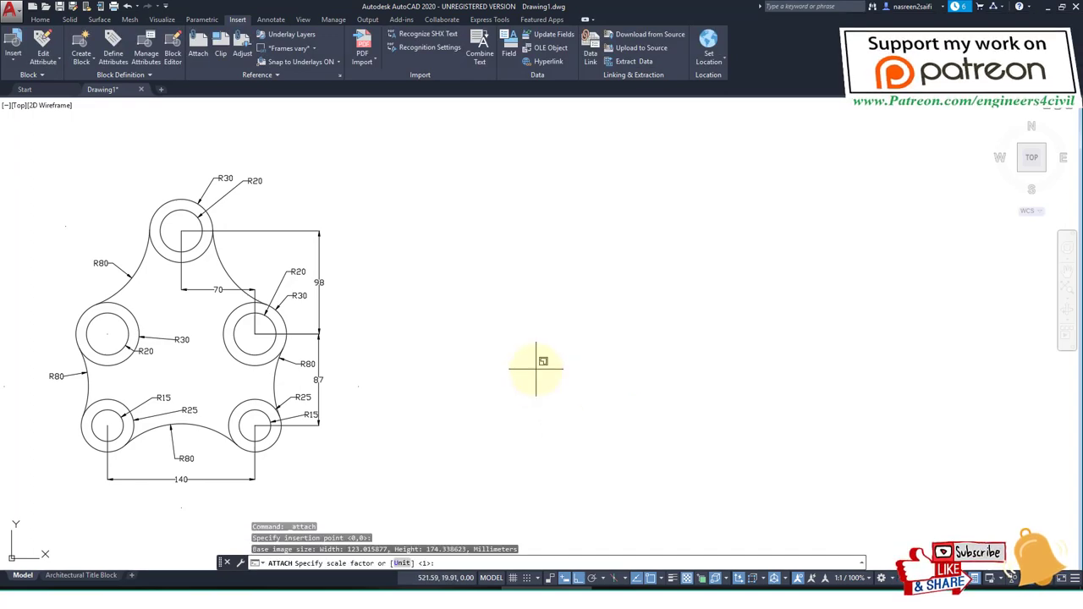
pyautogui.click(544, 356)
pyautogui.scroll(-4, 575, 398)
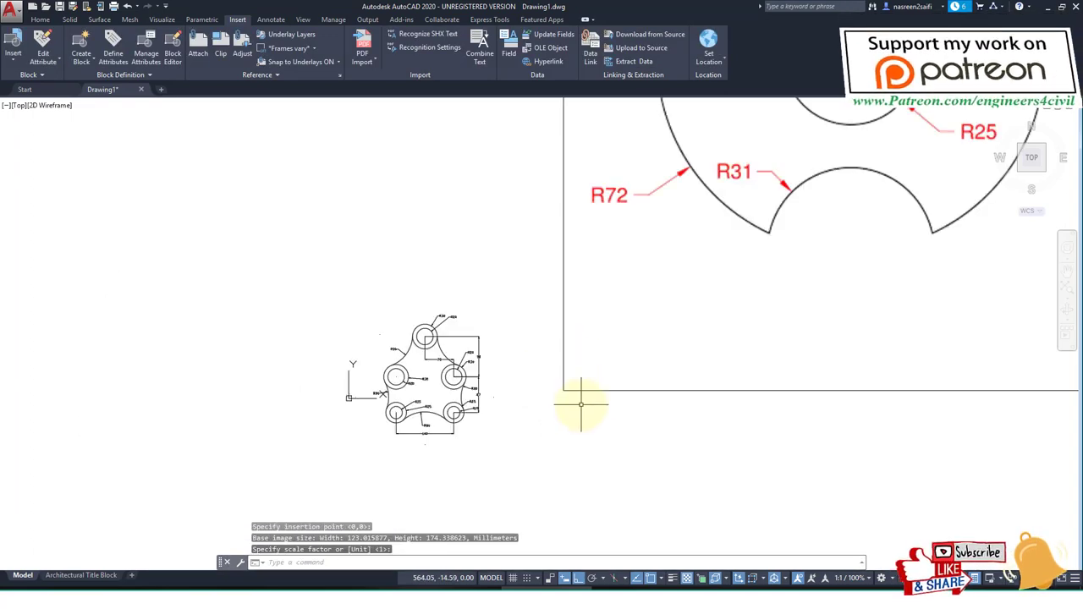
pyautogui.press('Escape')
pyautogui.moveTo(681, 364); pyautogui.dragTo(599, 365, button='middle')
pyautogui.press('Escape')
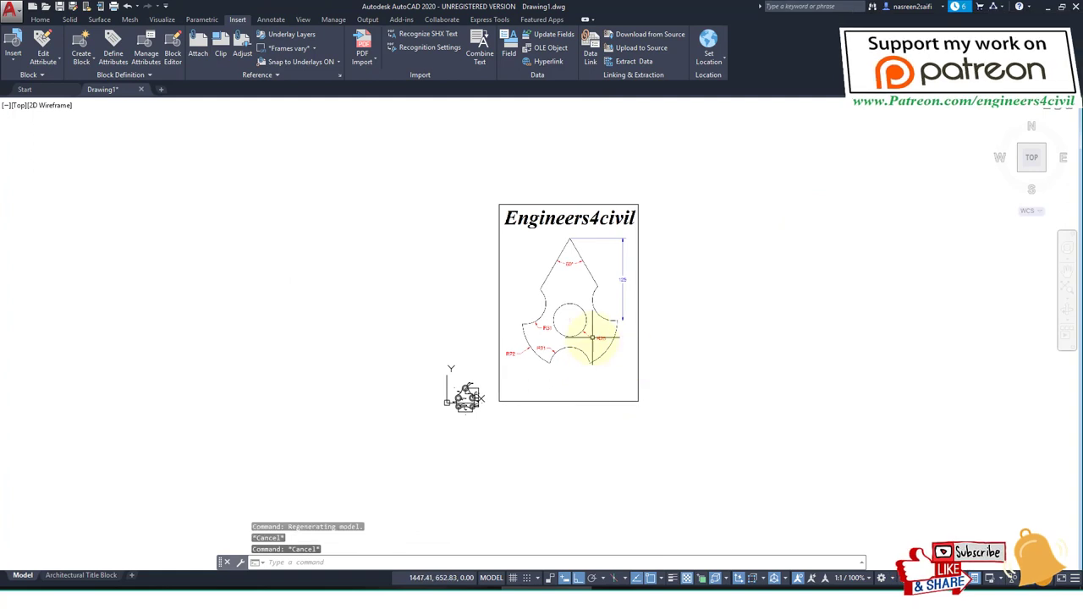
# - Scale the attached reference image by a factor of 0.1 about a point near its centre
pyautogui.scroll(4, 593, 337)
pyautogui.scroll(-2, 615, 370)
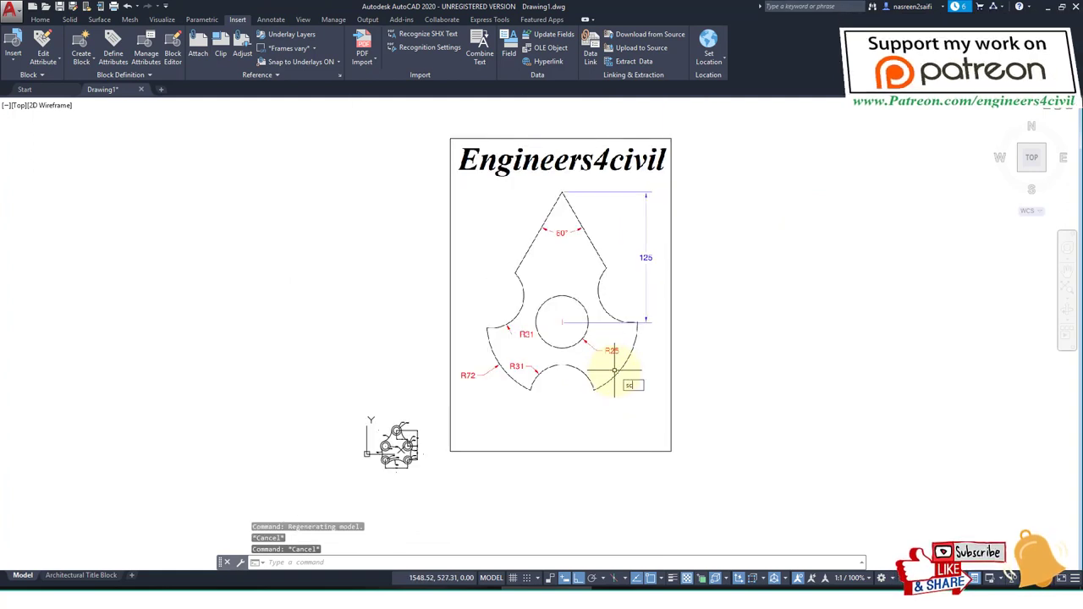
pyautogui.press('Return')
pyautogui.click(718, 481)
pyautogui.click(557, 275)
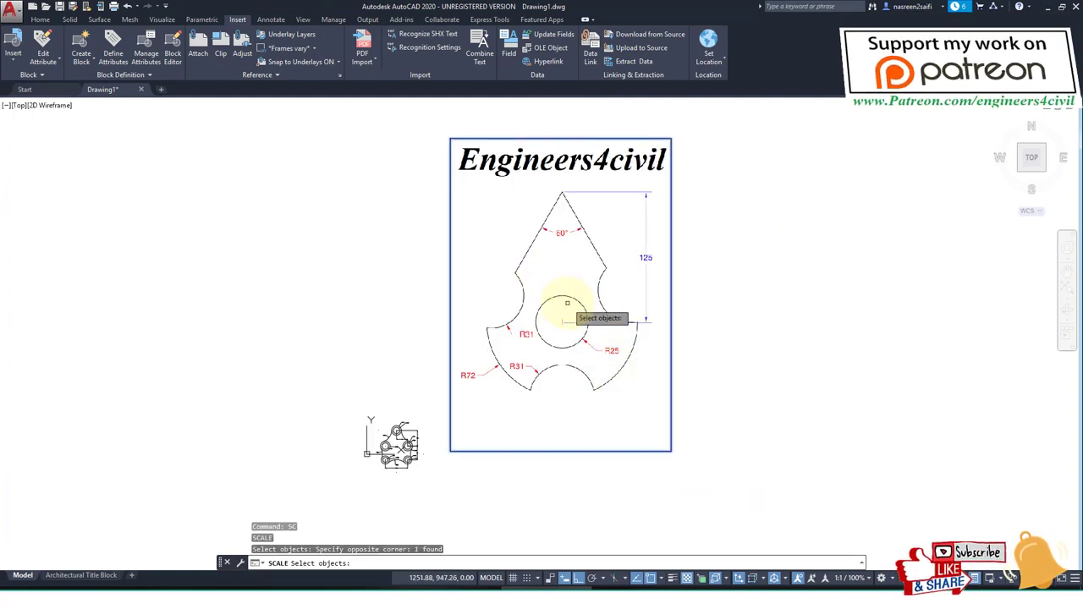
pyautogui.press('Return')
pyautogui.click(558, 299)
pyautogui.write('0.')
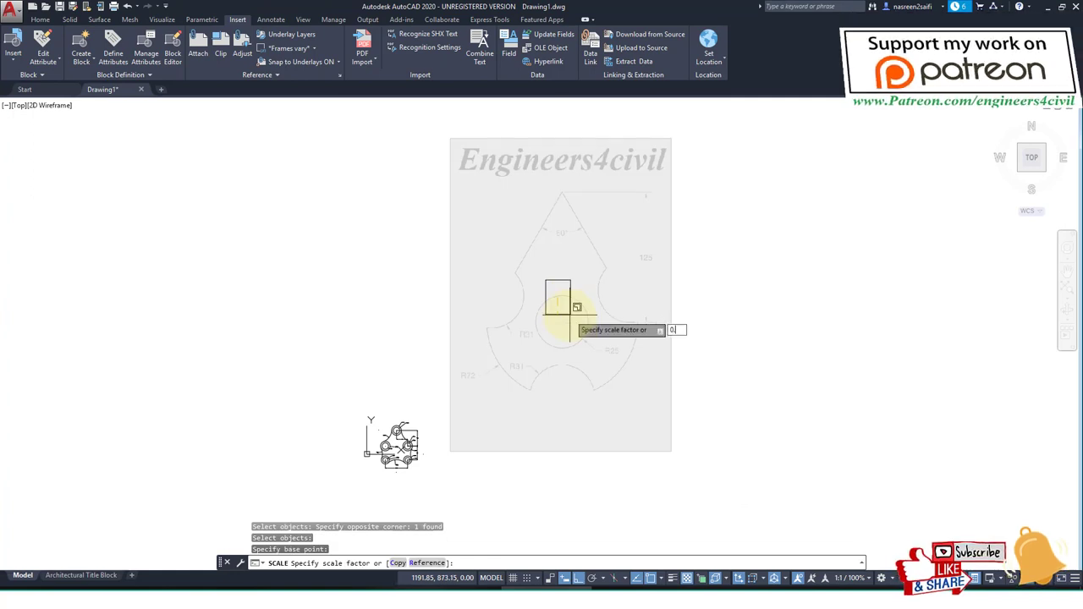
pyautogui.write('1')
pyautogui.press('Return')
pyautogui.scroll(10, 563, 322)
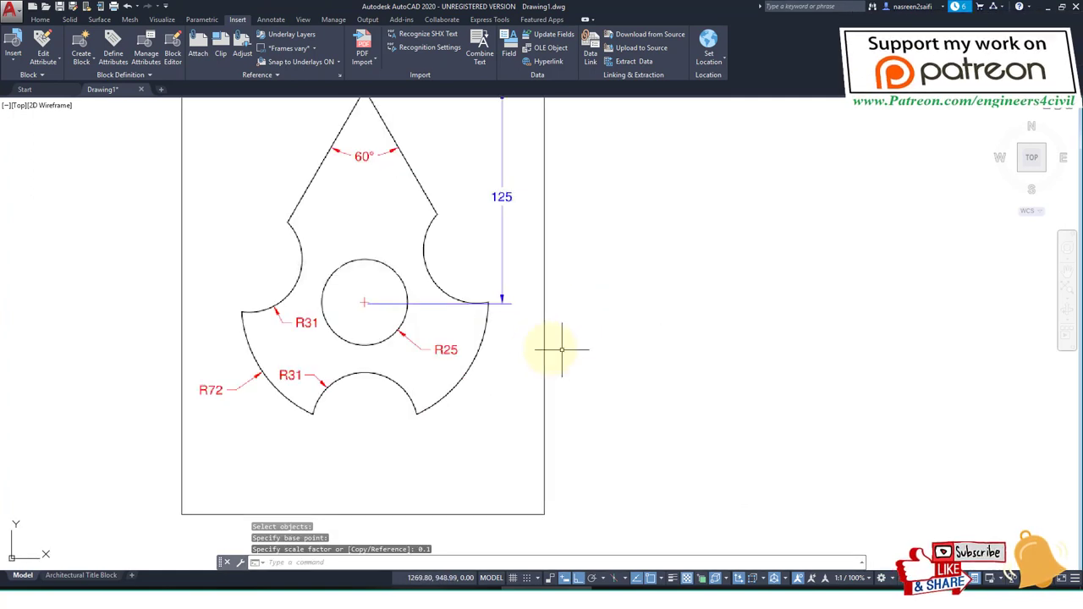
pyautogui.scroll(-5, 544, 338)
pyautogui.scroll(2, 507, 314)
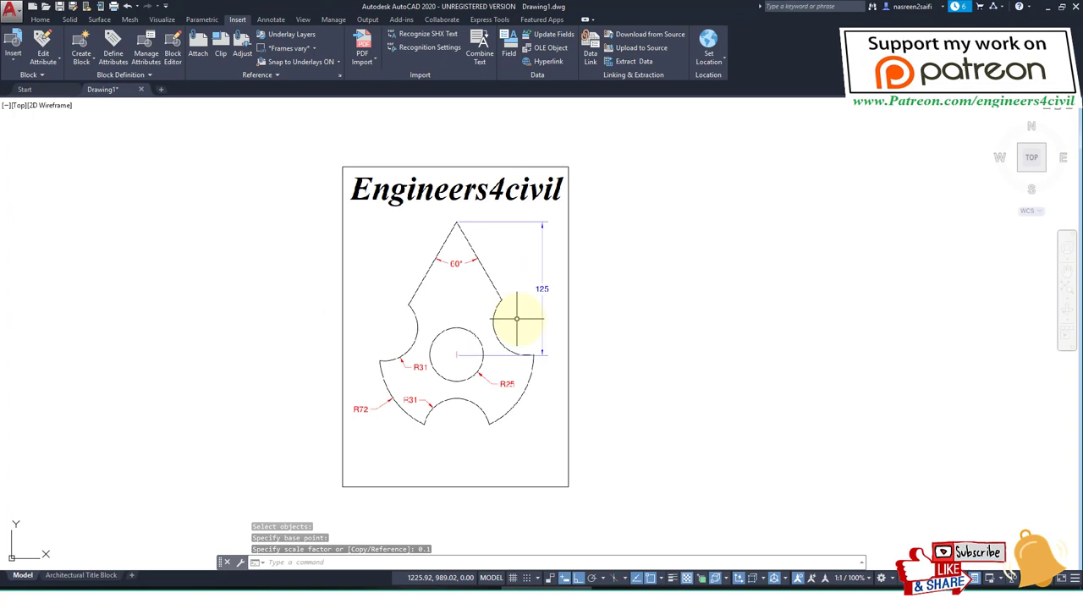
pyautogui.moveTo(524, 369); pyautogui.dragTo(530, 365, button='middle')
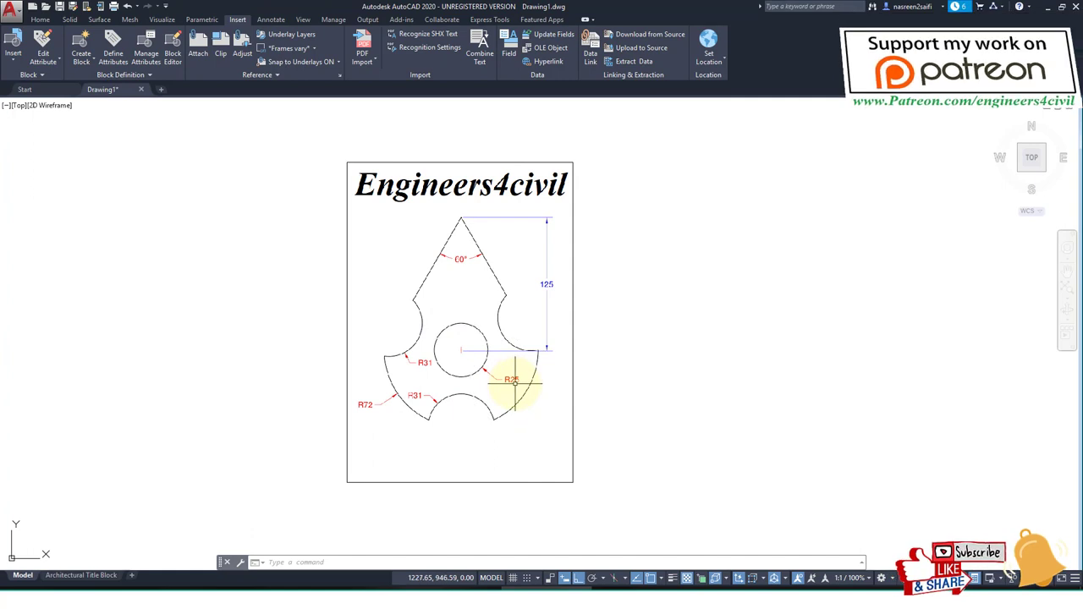
# - Draw a circle of radius 25 in the empty space beside the reference image
pyautogui.press('Return')
pyautogui.click(684, 350)
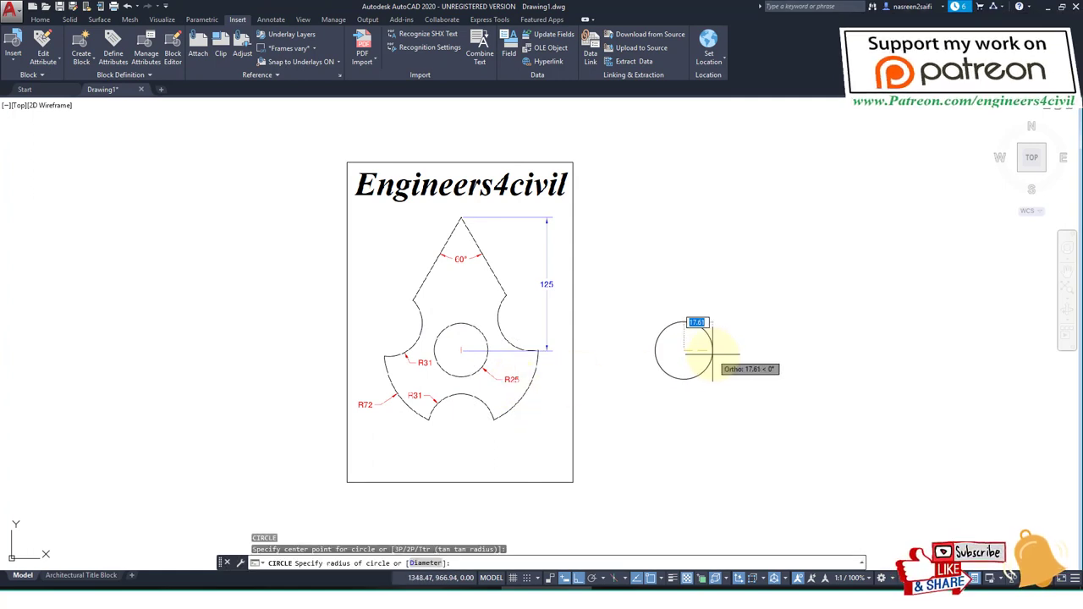
pyautogui.press('Return')
# - Move the radius 25 circle a little farther away from the reference image
pyautogui.moveTo(590, 367); pyautogui.dragTo(531, 357, button='middle')
pyautogui.write('m')
pyautogui.press('Return')
pyautogui.click(691, 424)
pyautogui.click(588, 281)
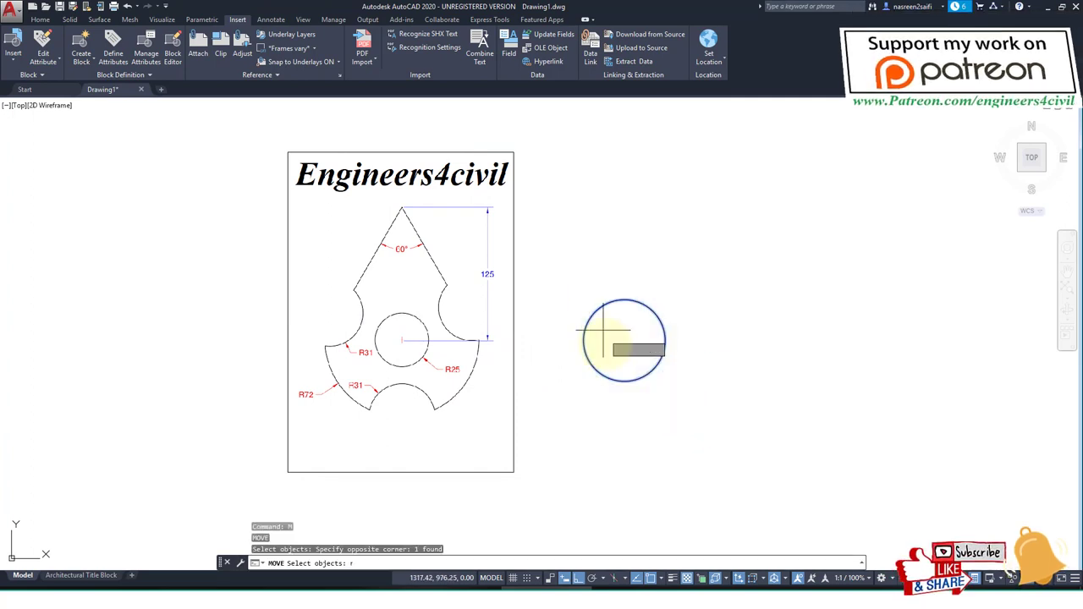
pyautogui.press('Return')
pyautogui.click(605, 346)
pyautogui.click(660, 355)
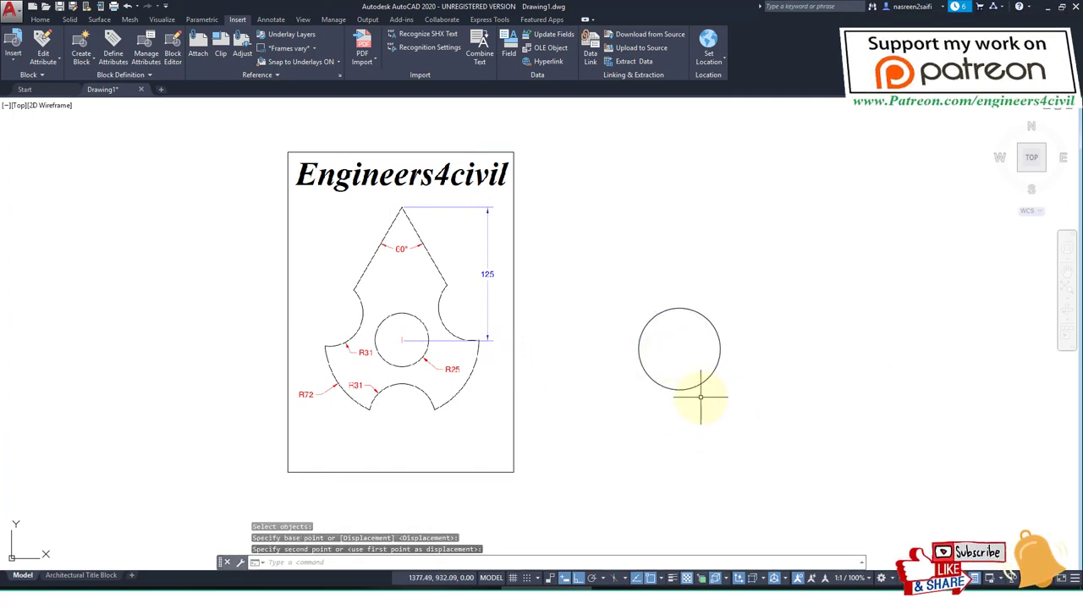
pyautogui.press('Escape')
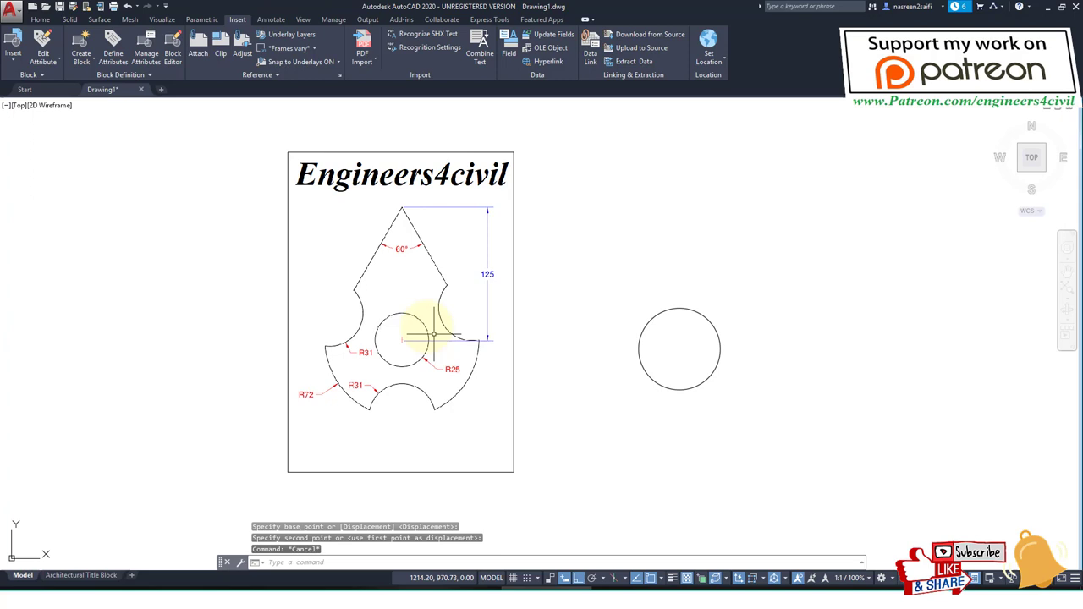
# - Draw a vertical line 125 units long upward from the circle's centre
pyautogui.write('l')
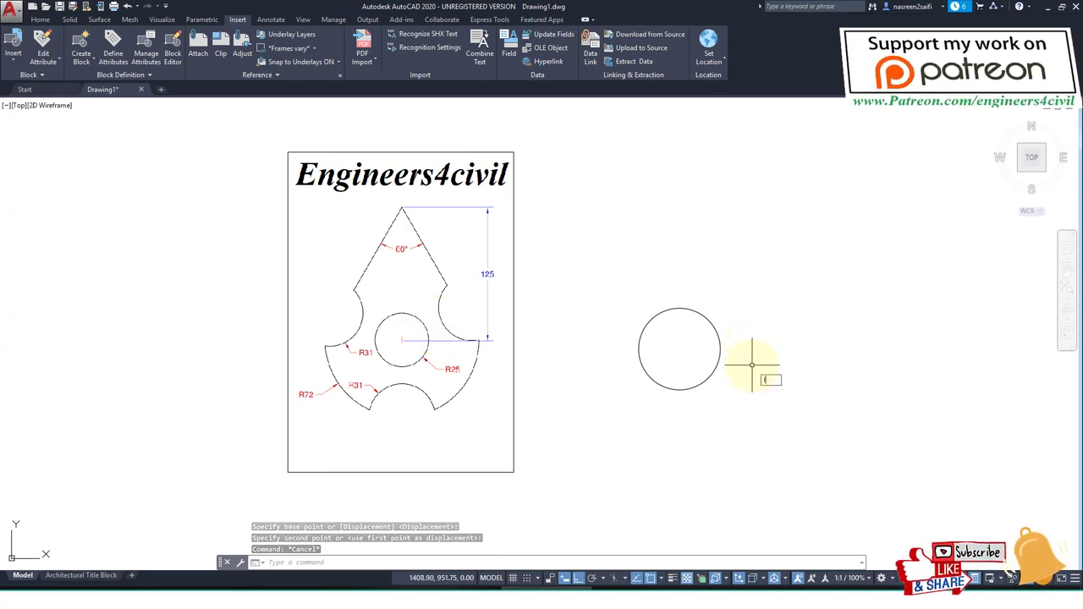
pyautogui.press('Return')
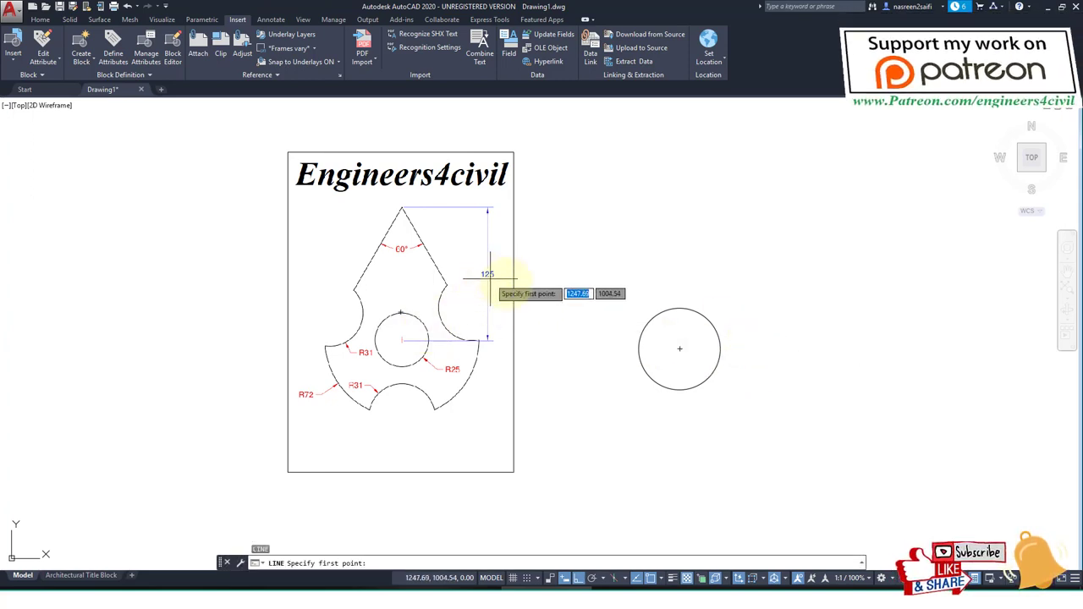
pyautogui.click(679, 348)
pyautogui.write('1')
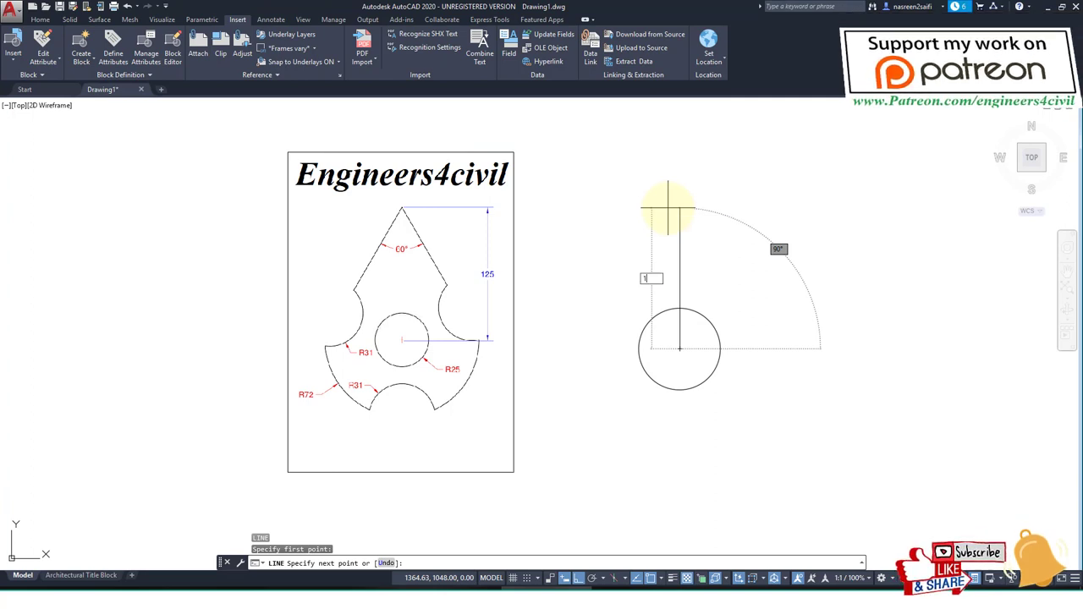
pyautogui.write('25')
pyautogui.press('Return')
pyautogui.press('Return')
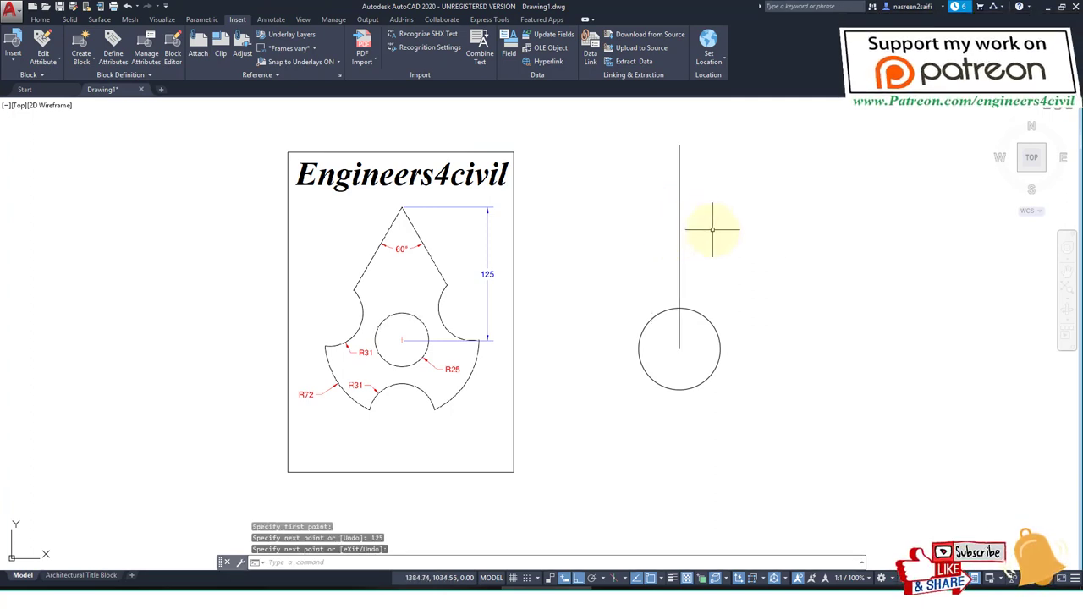
# - With Ortho off, draw the left side of the 60° apex as a line about 116 units long from the vertical line's upper end
pyautogui.press('Return')
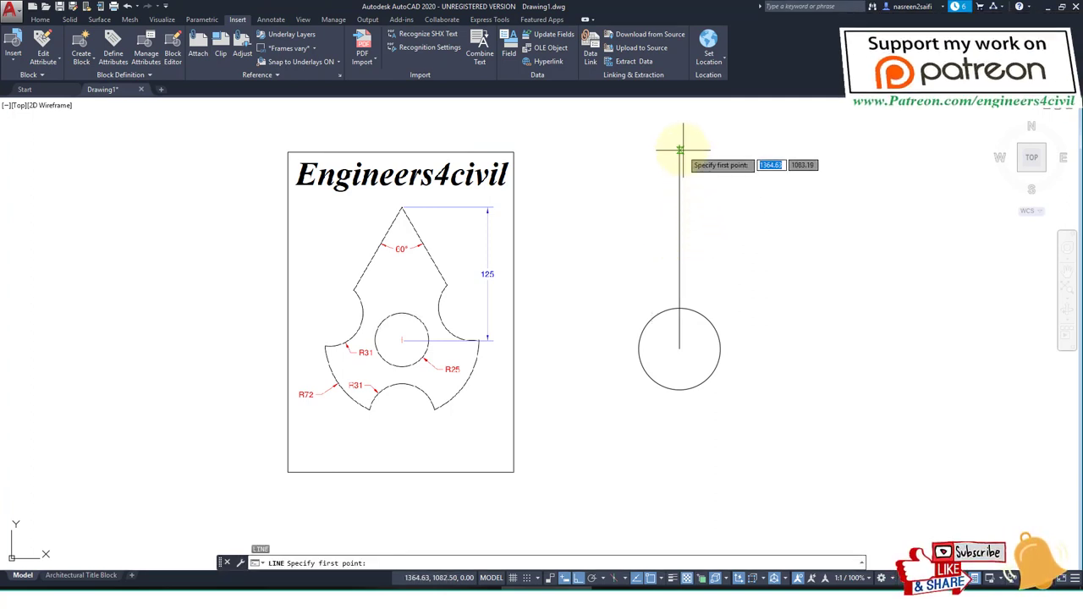
pyautogui.click(680, 147)
pyautogui.press('F8')
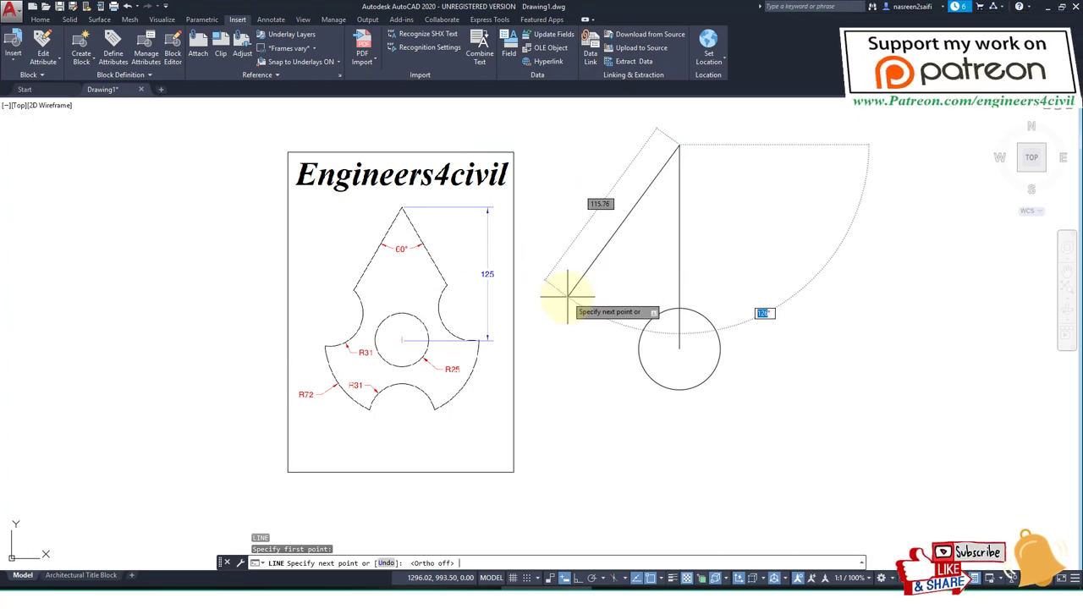
pyautogui.press('Return')
pyautogui.press('Return')
# - Draw the right side of the apex as a line from the vertical line's upper end, sloping down at 60°
pyautogui.press('Return')
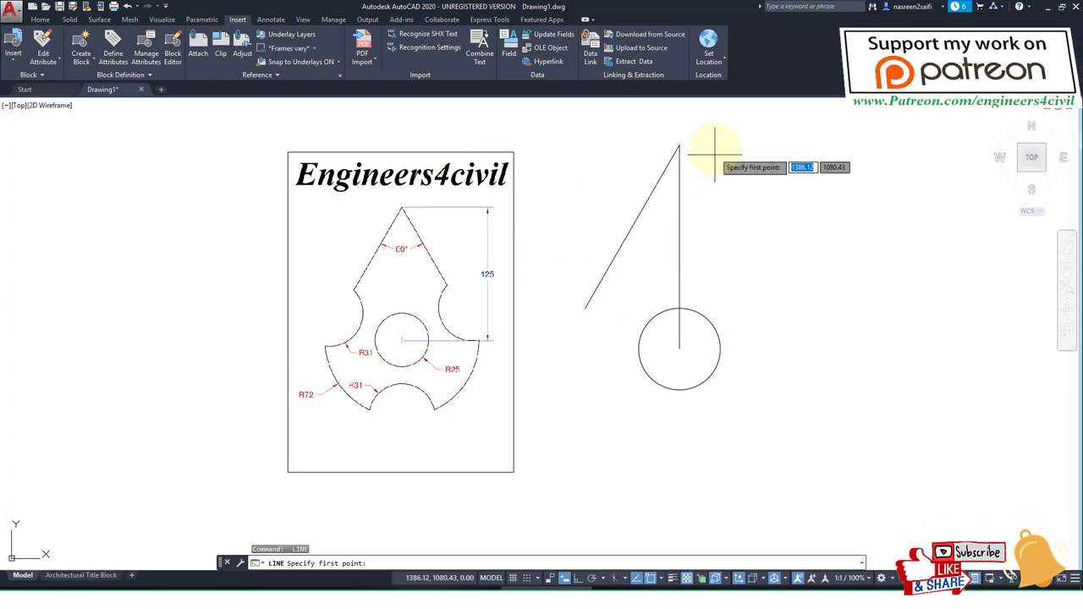
pyautogui.click(679, 146)
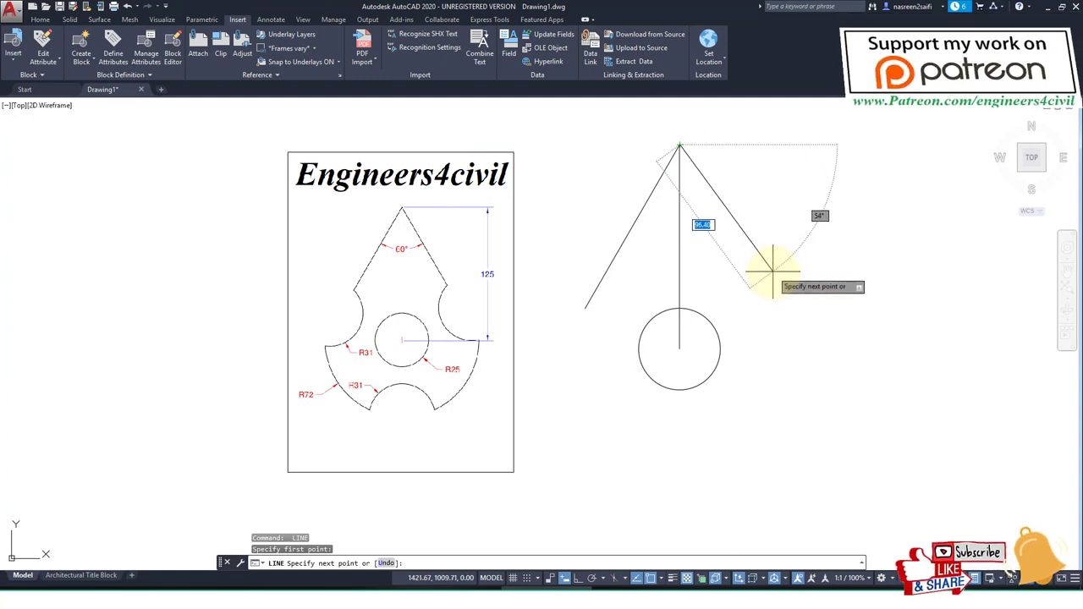
pyautogui.press('Return')
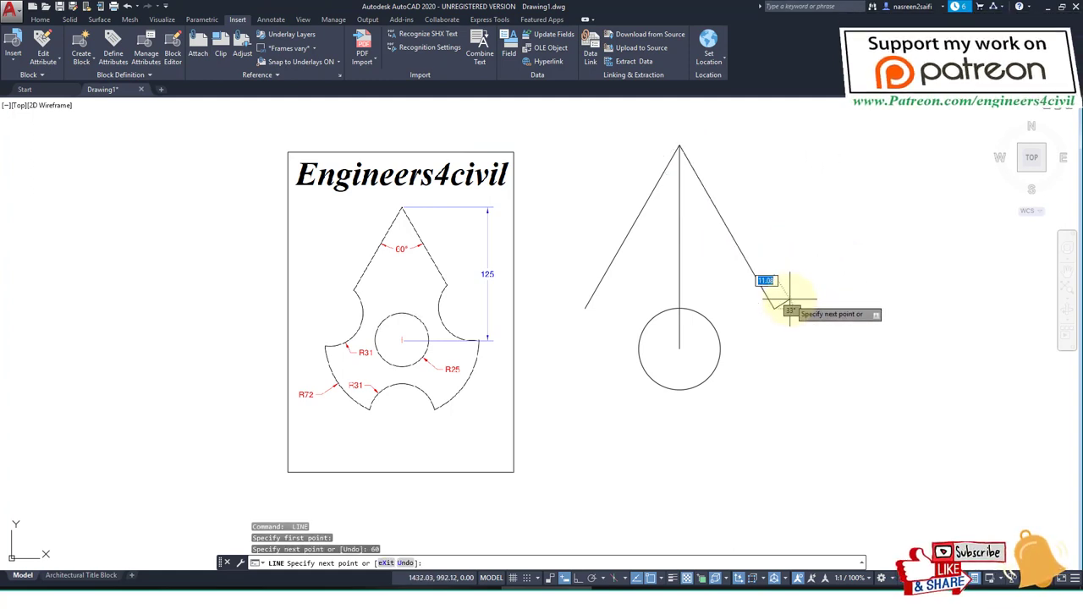
pyautogui.press('Return')
# - With Ortho on, draw a horizontal construction line through the circle's centre, extending well past the circle on both sides
pyautogui.moveTo(731, 392); pyautogui.dragTo(746, 355, button='middle')
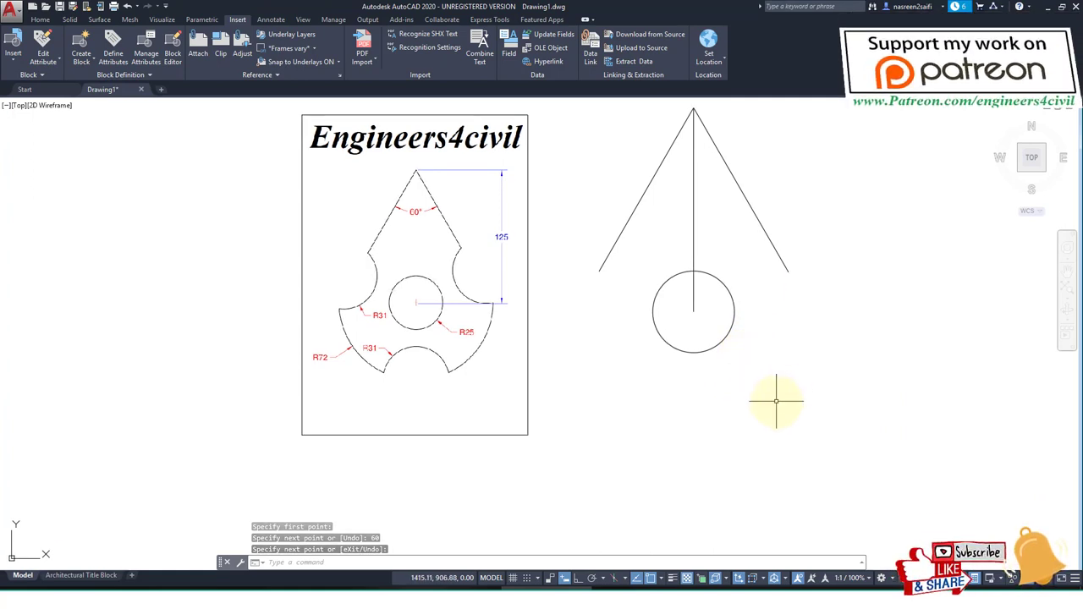
pyautogui.write('l')
pyautogui.press('Return')
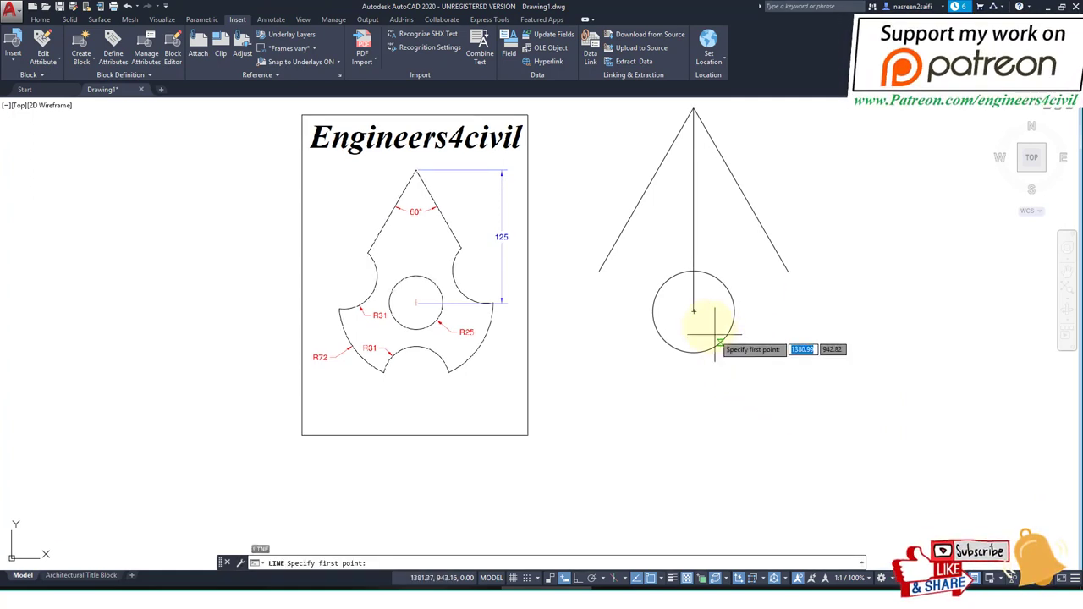
pyautogui.click(842, 312)
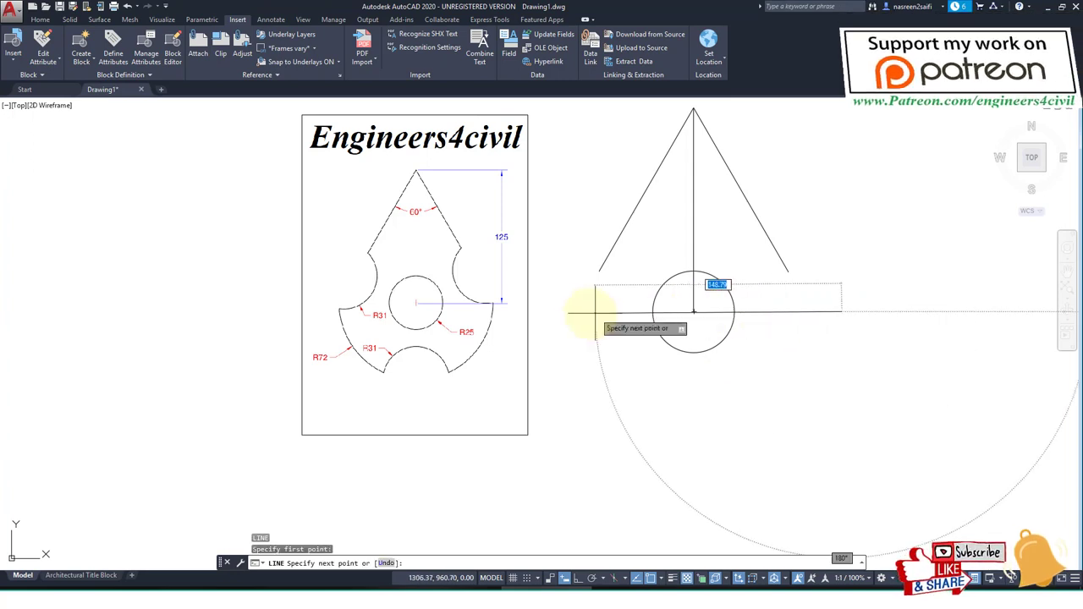
pyautogui.press('F8')
pyautogui.click(544, 311)
pyautogui.press('Return')
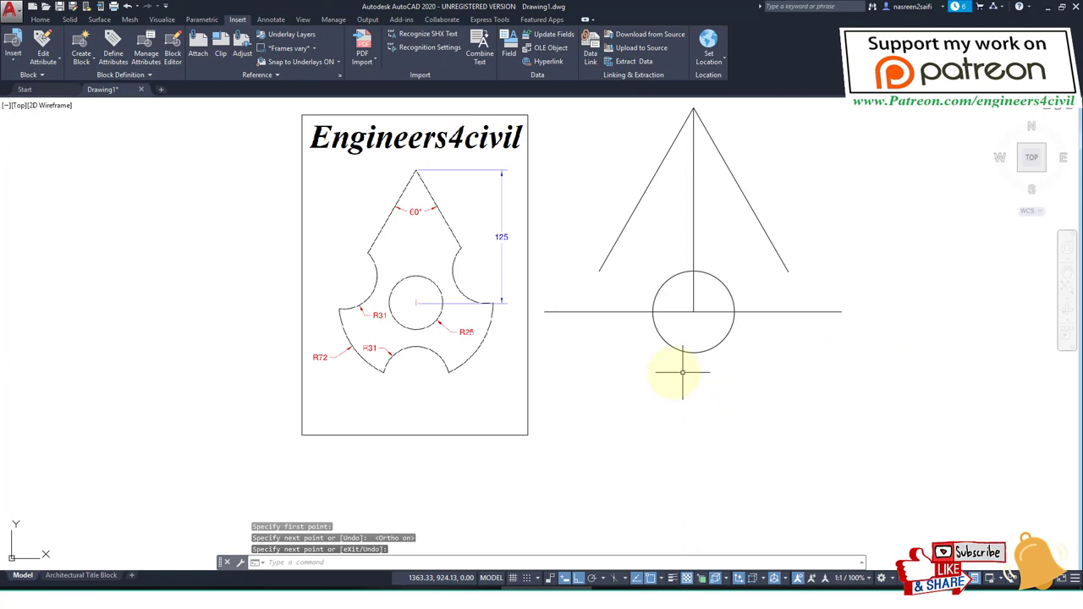
pyautogui.moveTo(651, 374); pyautogui.dragTo(674, 372, button='middle')
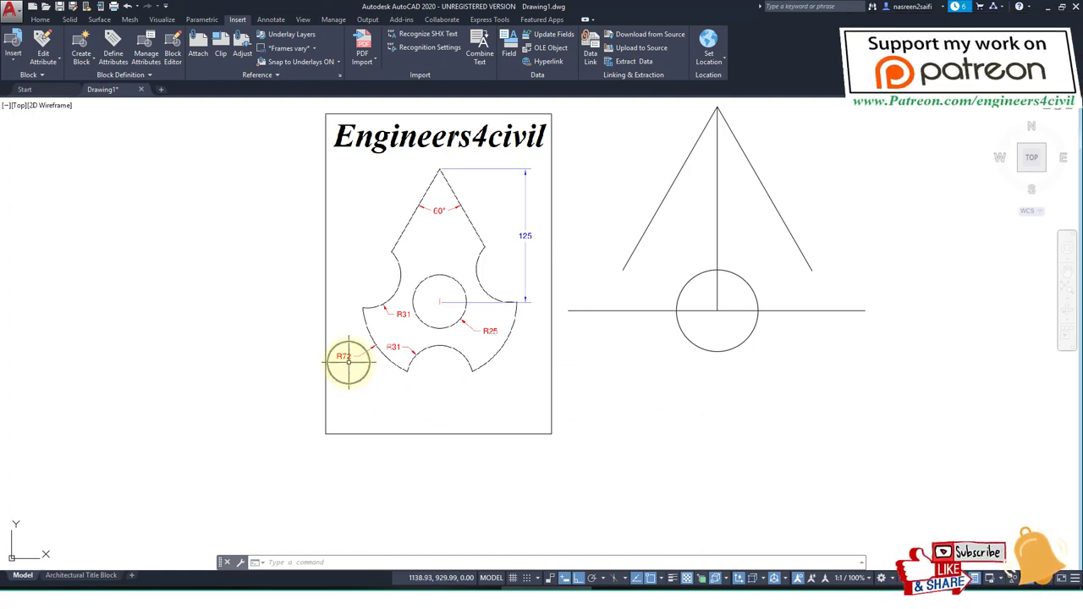
pyautogui.moveTo(351, 358); pyautogui.dragTo(366, 348)
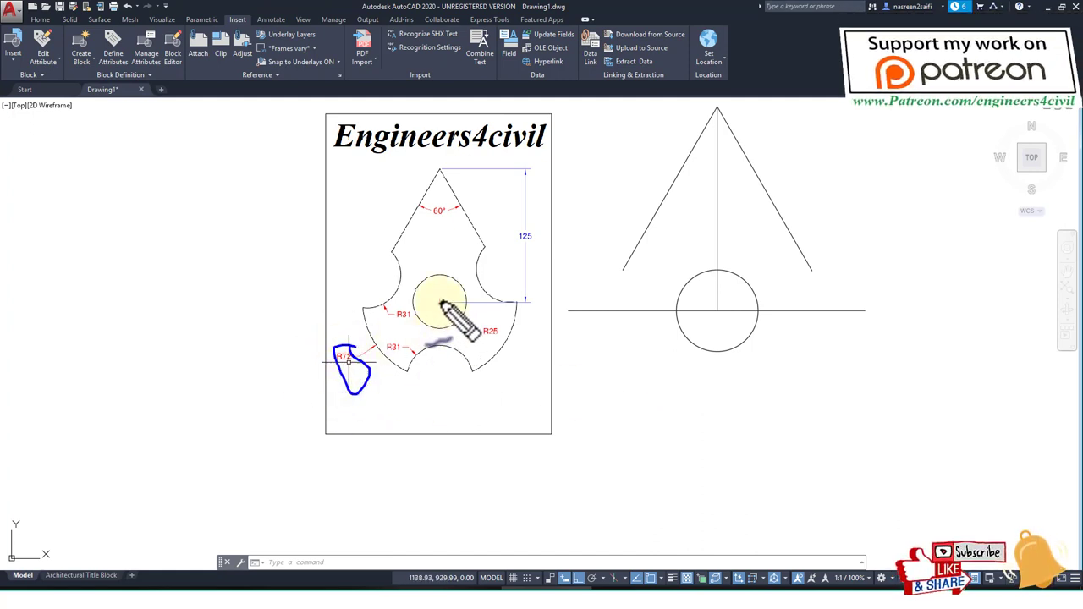
pyautogui.press('Escape')
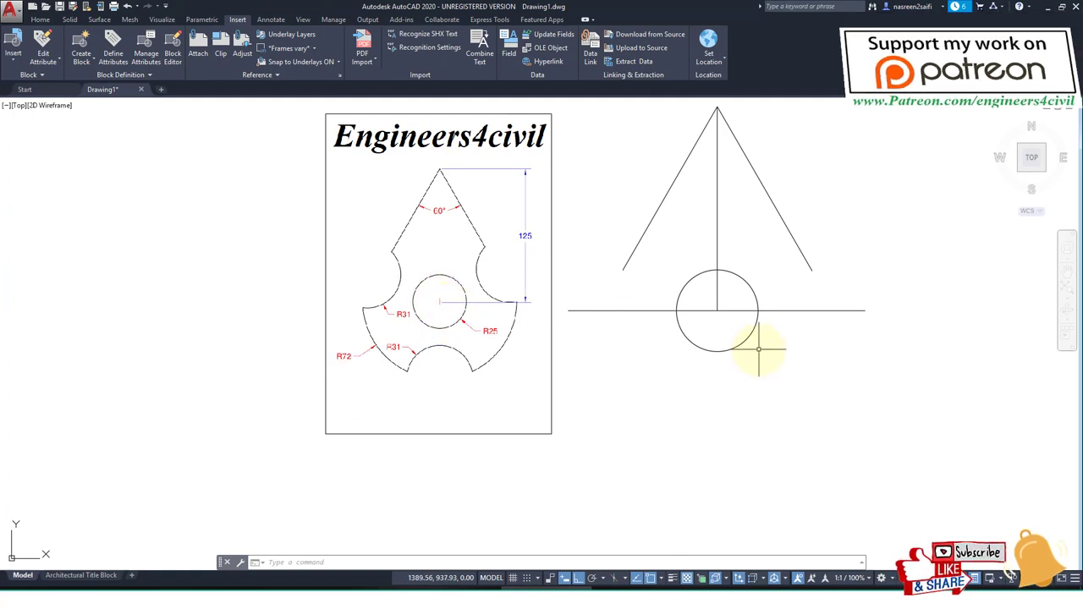
# - Draw a circle of radius 72 concentric with the R25 circle
pyautogui.write('c')
pyautogui.press('Return')
pyautogui.click(717, 311)
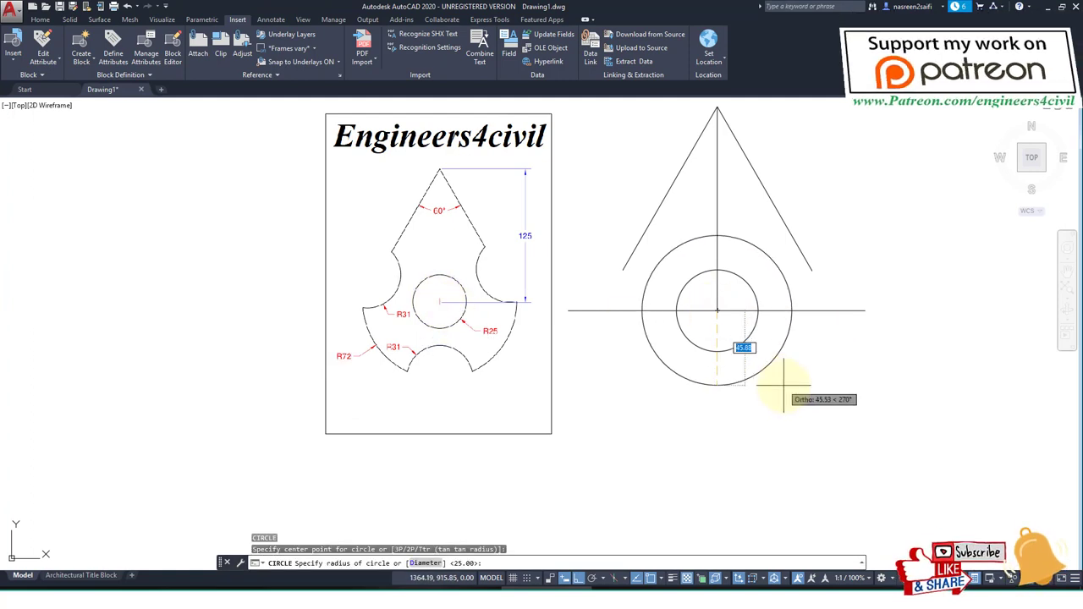
pyautogui.press('Return')
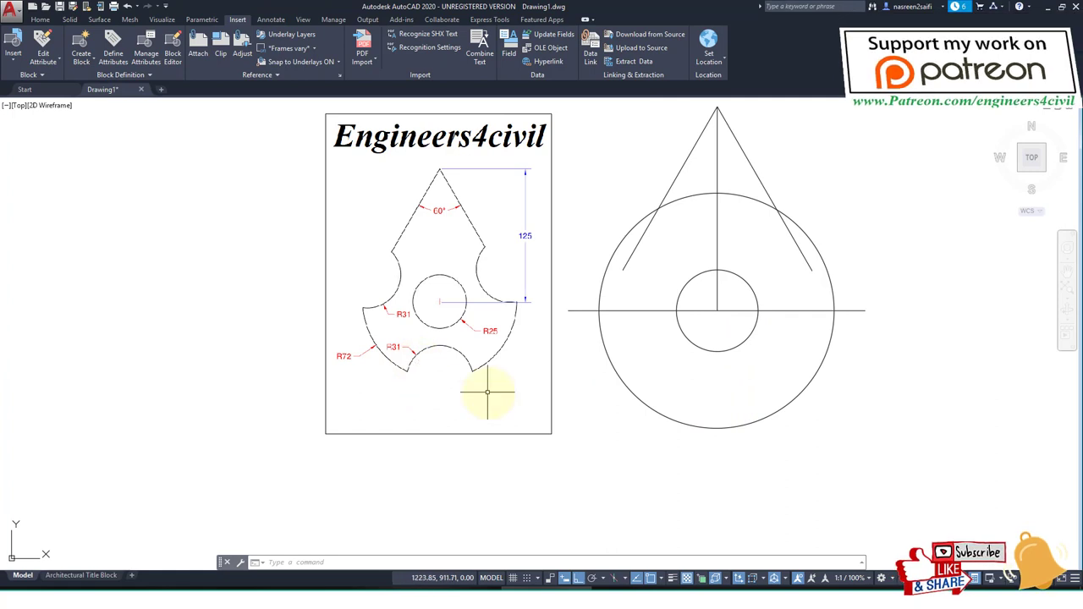
pyautogui.write('c')
pyautogui.press('Return')
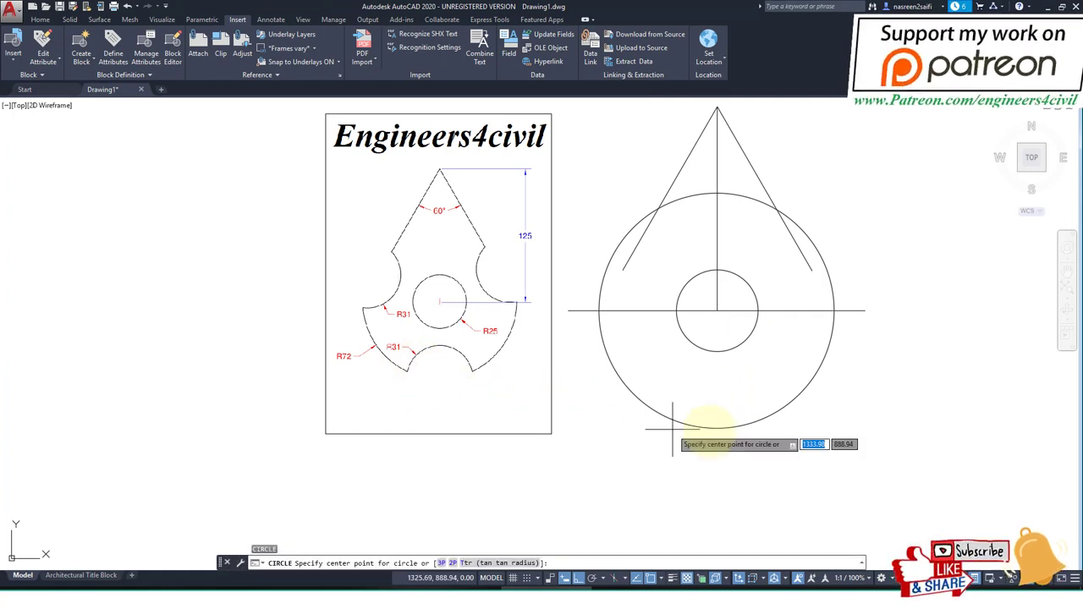
pyautogui.click(717, 428)
pyautogui.press('Escape')
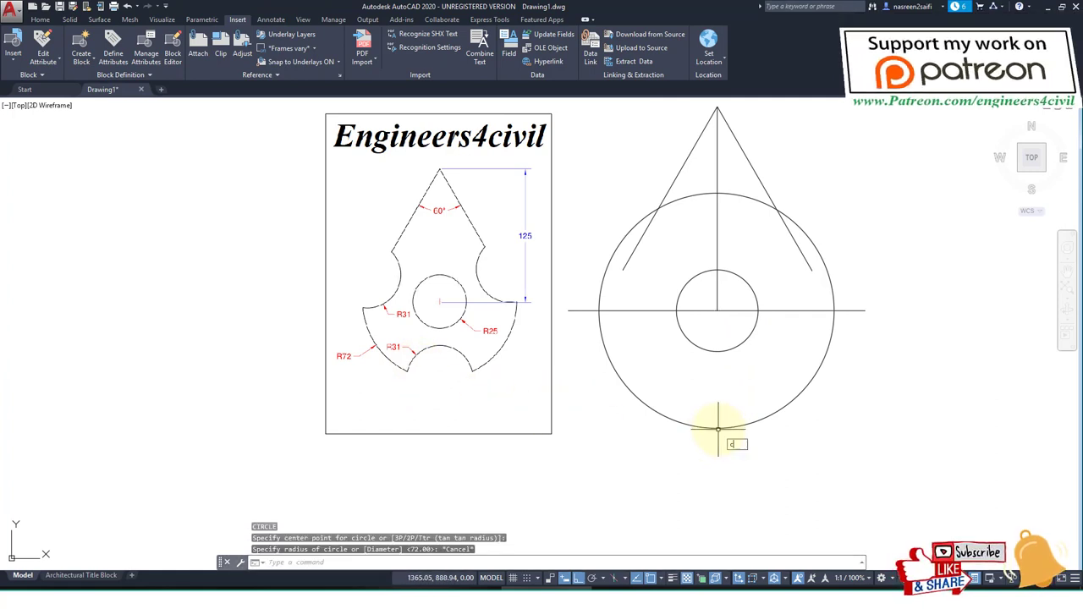
# - Draw a circle of radius 31 centred on the lowest point of the R72 circle
pyautogui.write('c')
pyautogui.press('Return')
pyautogui.click(717, 427)
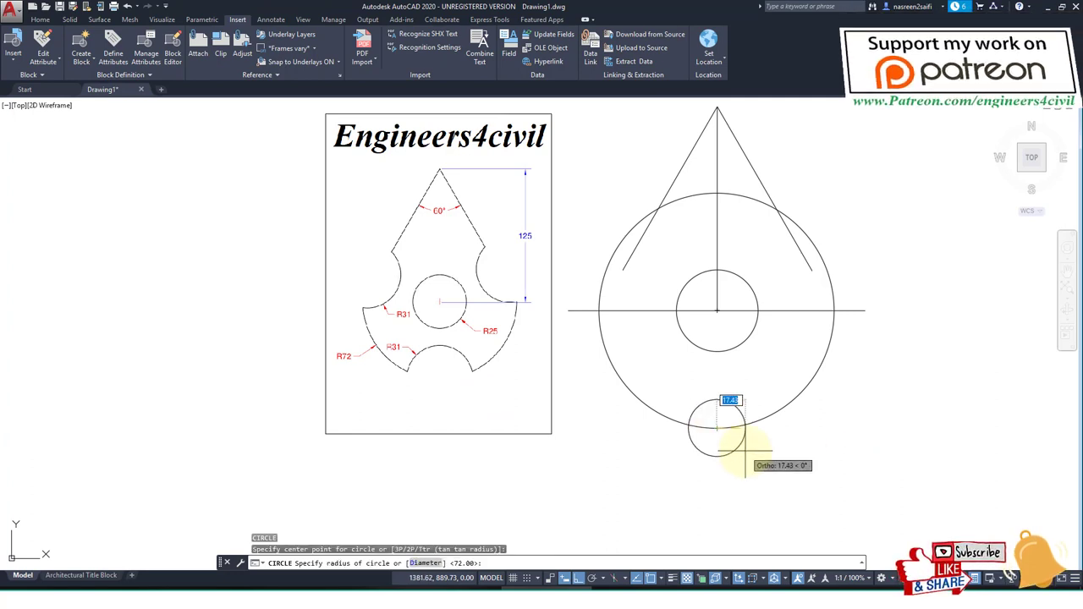
pyautogui.write('31')
pyautogui.press('Return')
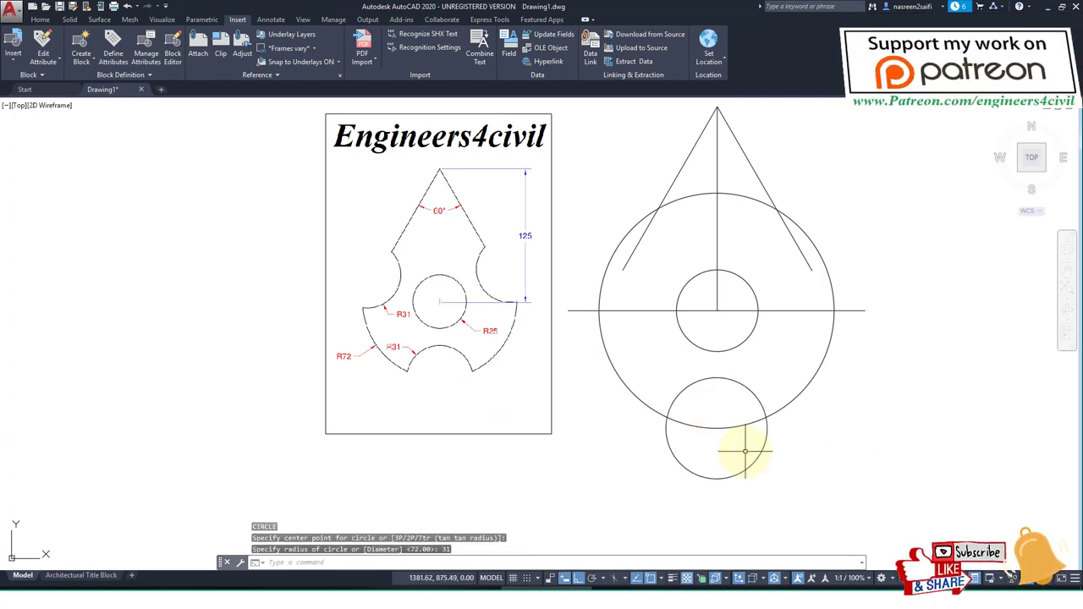
# - Trim the lower R31 circle and the R72 circle against each other, leaving a concave notch at the base of the profile
pyautogui.write('tr')
pyautogui.press('Return')
pyautogui.press('Return')
pyautogui.click(745, 500)
pyautogui.click(717, 420)
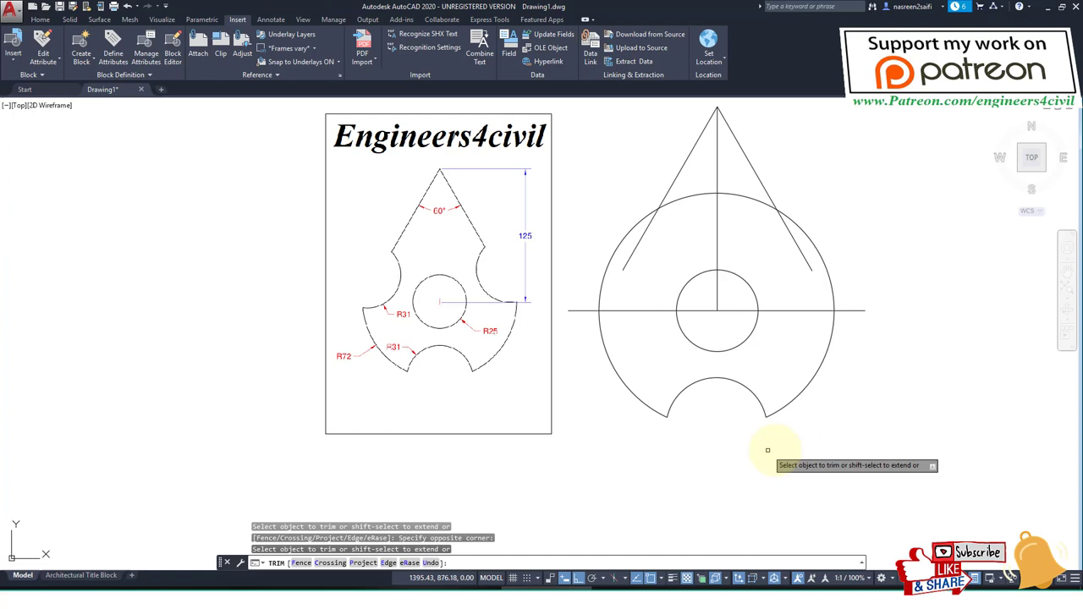
pyautogui.press('Escape')
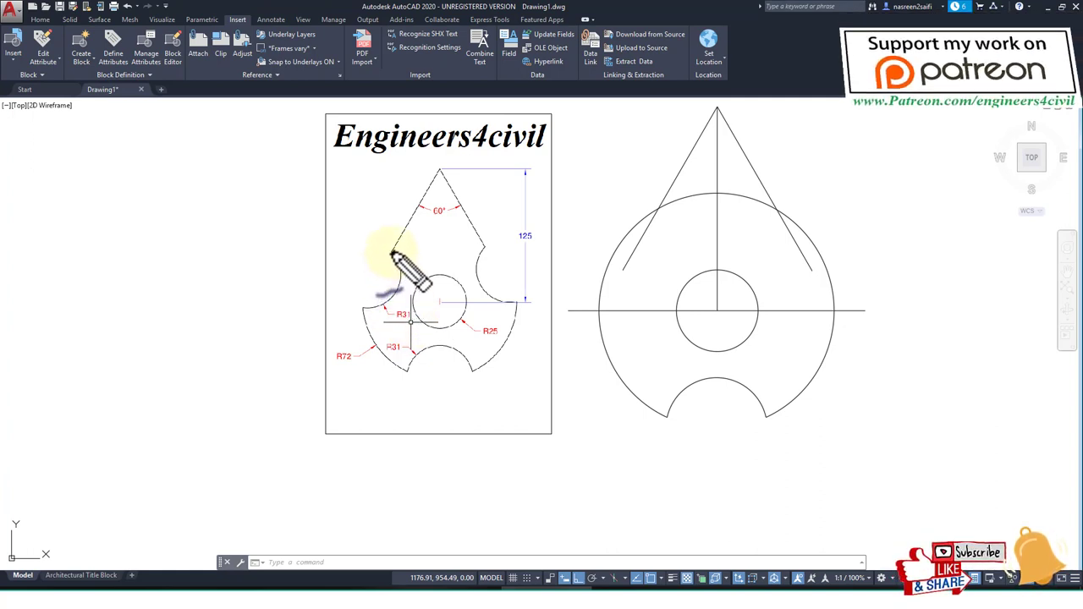
pyautogui.moveTo(391, 252)
pyautogui.mouseDown()
pyautogui.moveTo(364, 298)
pyautogui.moveTo(382, 279)
pyautogui.moveTo(375, 285)
pyautogui.moveTo(508, 275)
pyautogui.moveTo(493, 264)
pyautogui.moveTo(507, 285)
pyautogui.moveTo(497, 290)
pyautogui.moveTo(519, 300)
pyautogui.mouseUp()
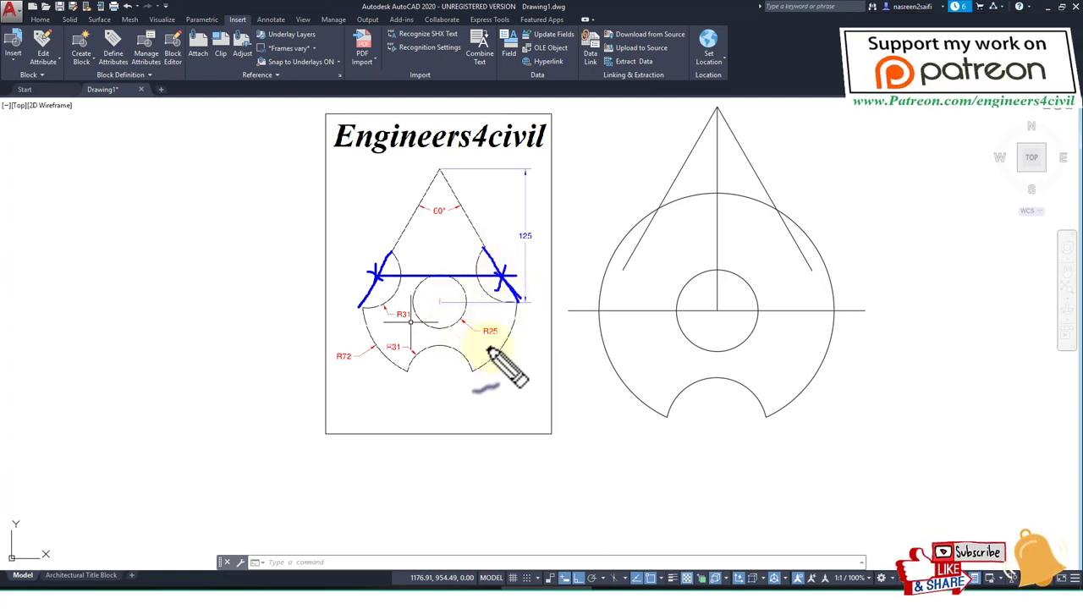
pyautogui.moveTo(439, 171); pyautogui.dragTo(440, 277)
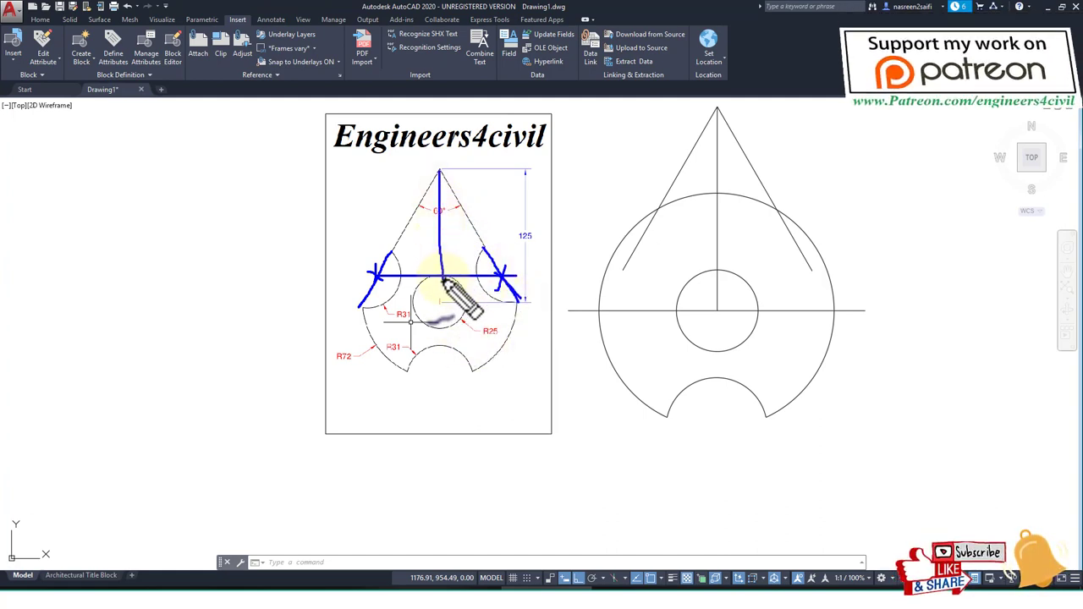
pyautogui.moveTo(328, 275); pyautogui.dragTo(558, 277)
pyautogui.press('Escape')
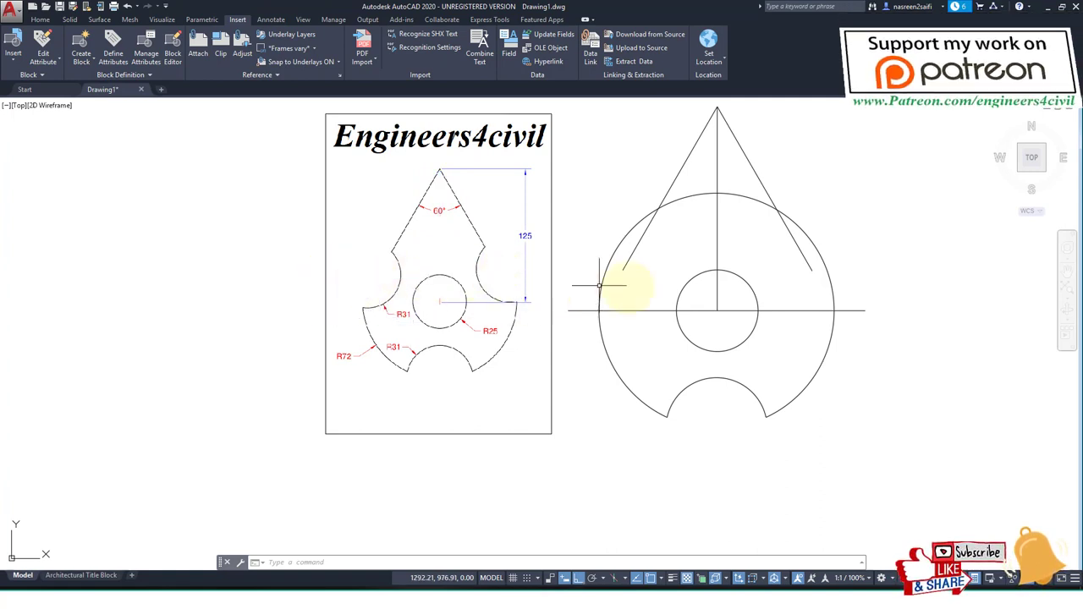
# - Draw a horizontal construction line level with the top of the R25 circle, extending past the R72 circle on both sides
pyautogui.write('l')
pyautogui.press('Return')
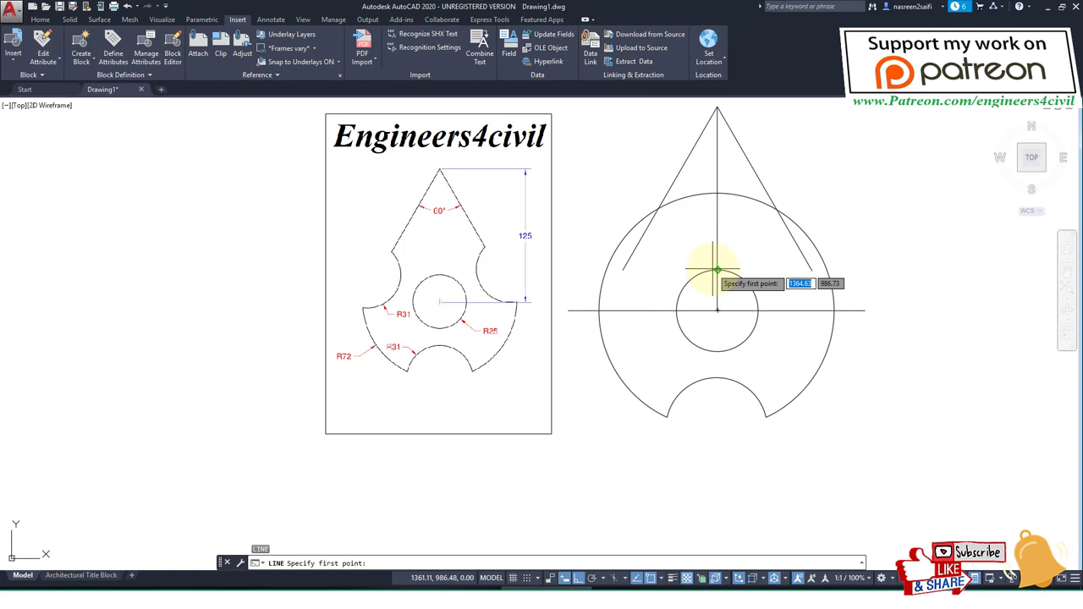
pyautogui.click(866, 270)
pyautogui.click(571, 271)
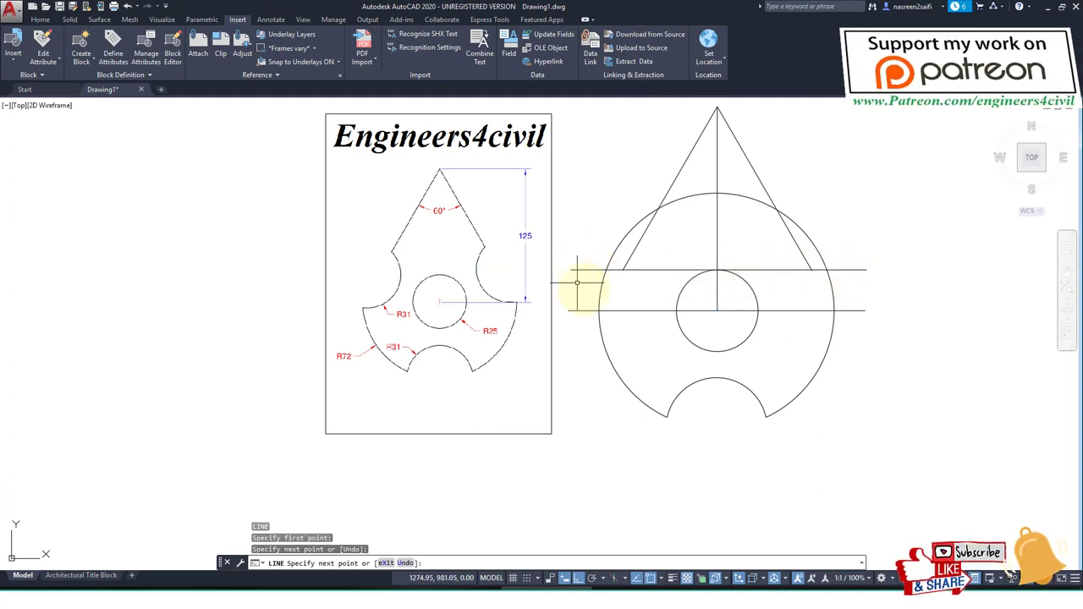
pyautogui.press('Return')
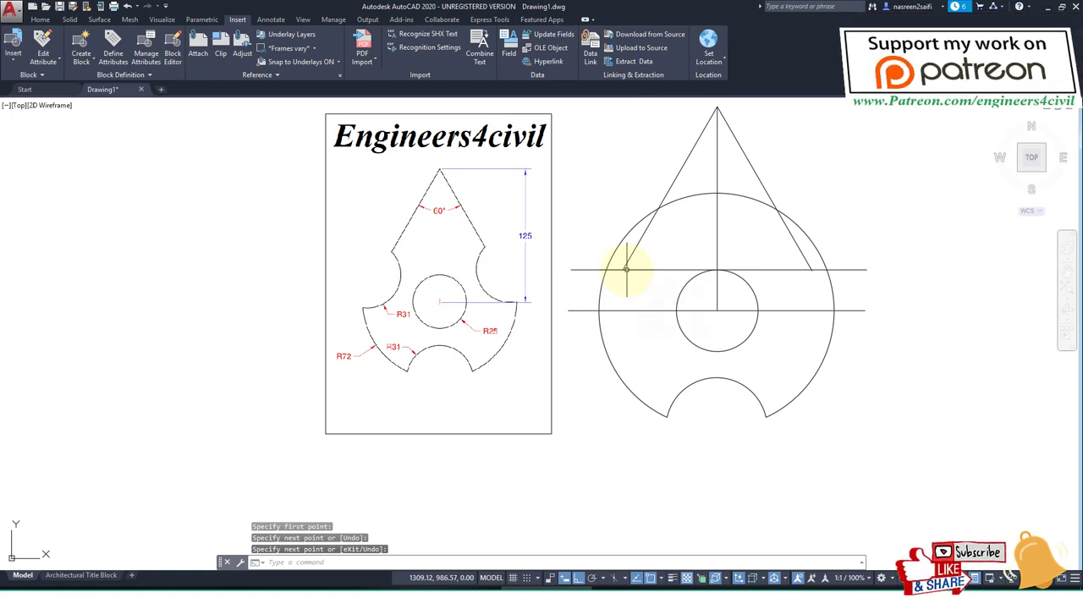
pyautogui.rightClick(626, 269)
pyautogui.press('Escape')
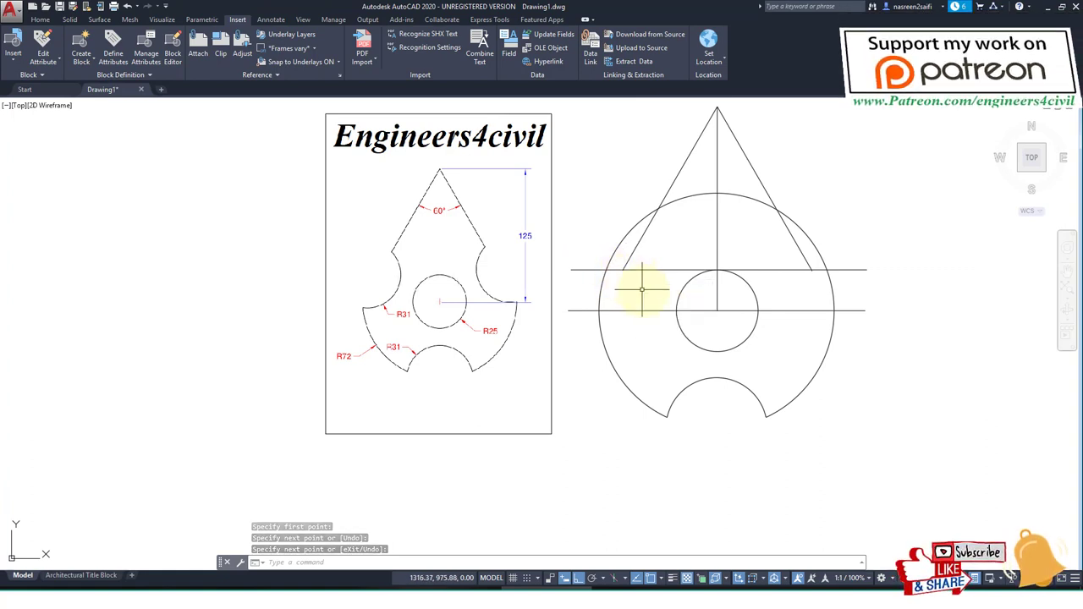
pyautogui.press('Escape')
# - Draw two circles of radius 31 centred where the apex sides meet the upper horizontal construction line
pyautogui.write('c')
pyautogui.press('Return')
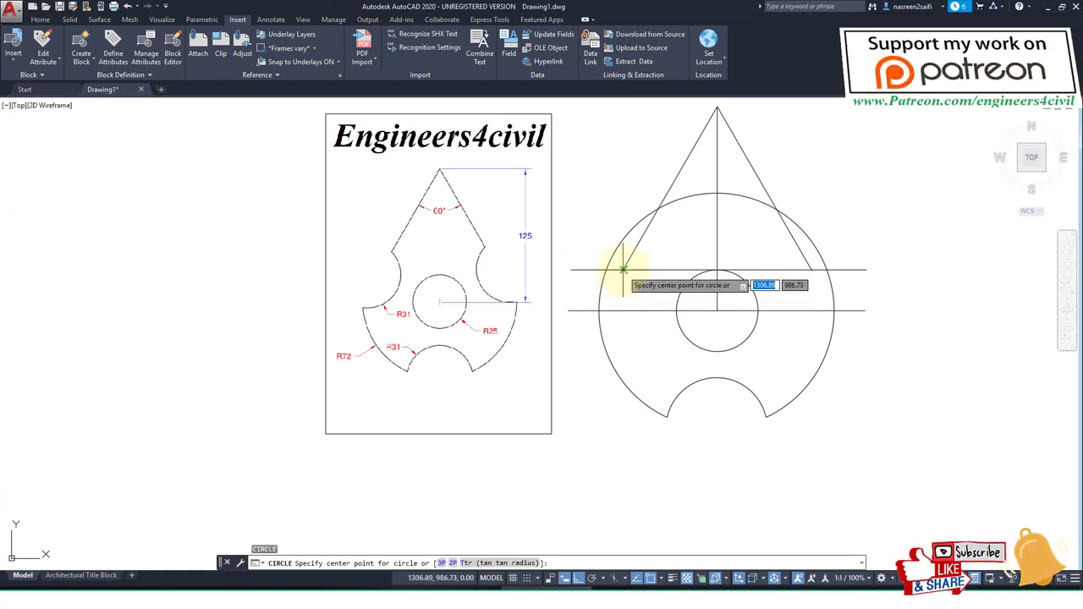
pyautogui.click(623, 269)
pyautogui.press('Return')
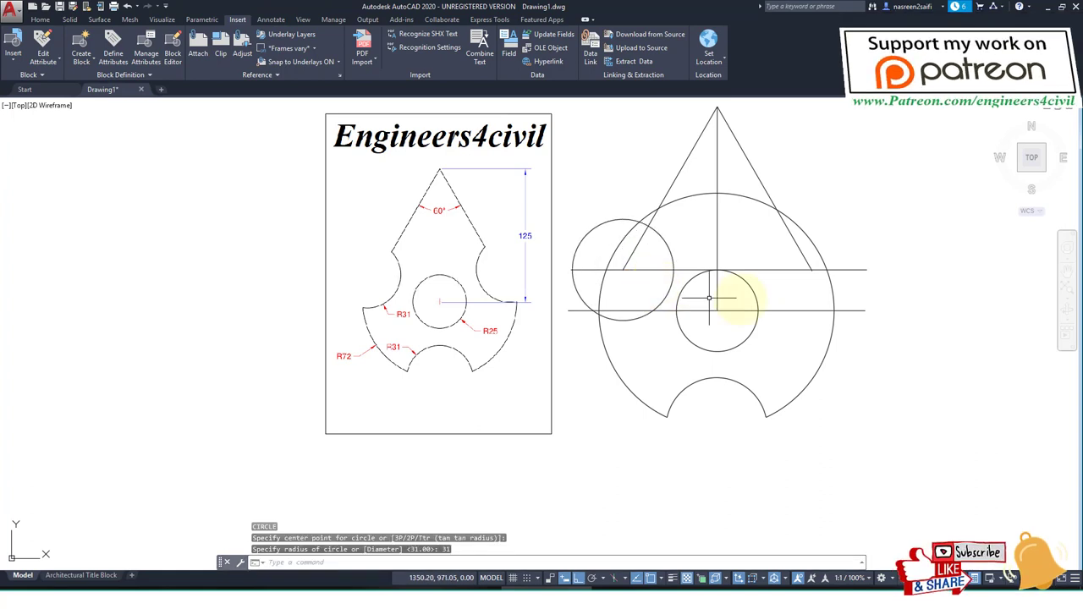
pyautogui.press('Return')
pyautogui.click(811, 270)
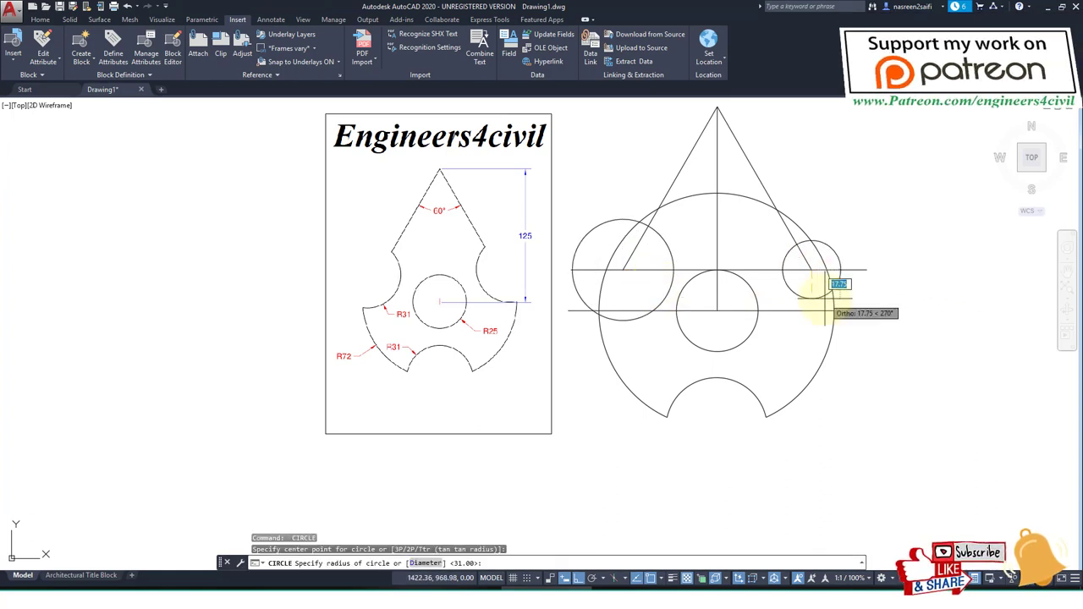
pyautogui.write('31')
pyautogui.press('Return')
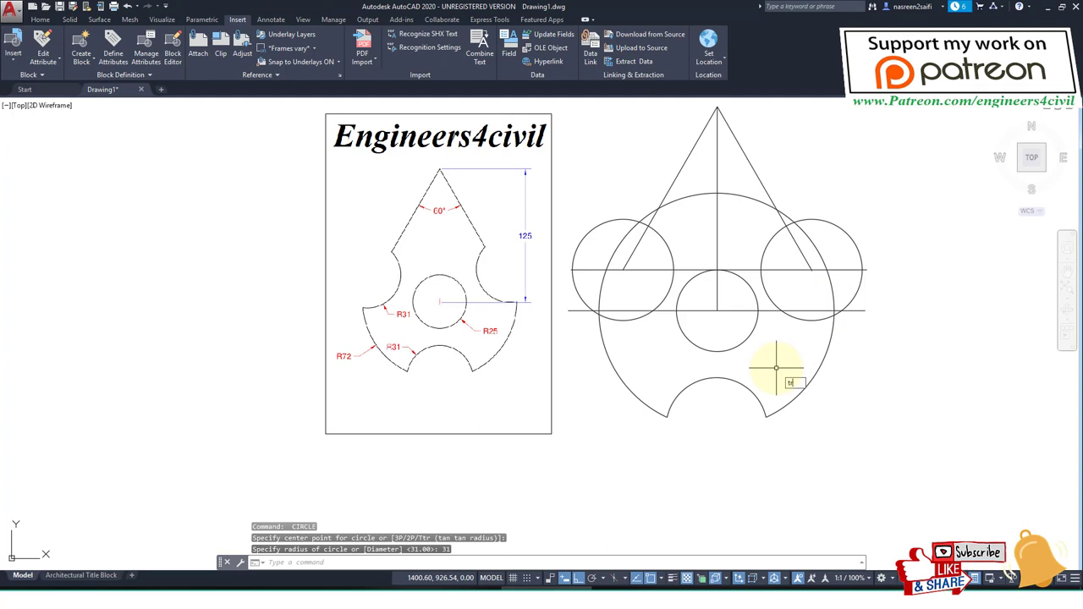
# - Trim the R72 arcs and apex side ends inside both side R31 circles, along with those circles' upper outer arcs
pyautogui.write('tr')
pyautogui.press('Return')
pyautogui.click(640, 283)
pyautogui.click(546, 213)
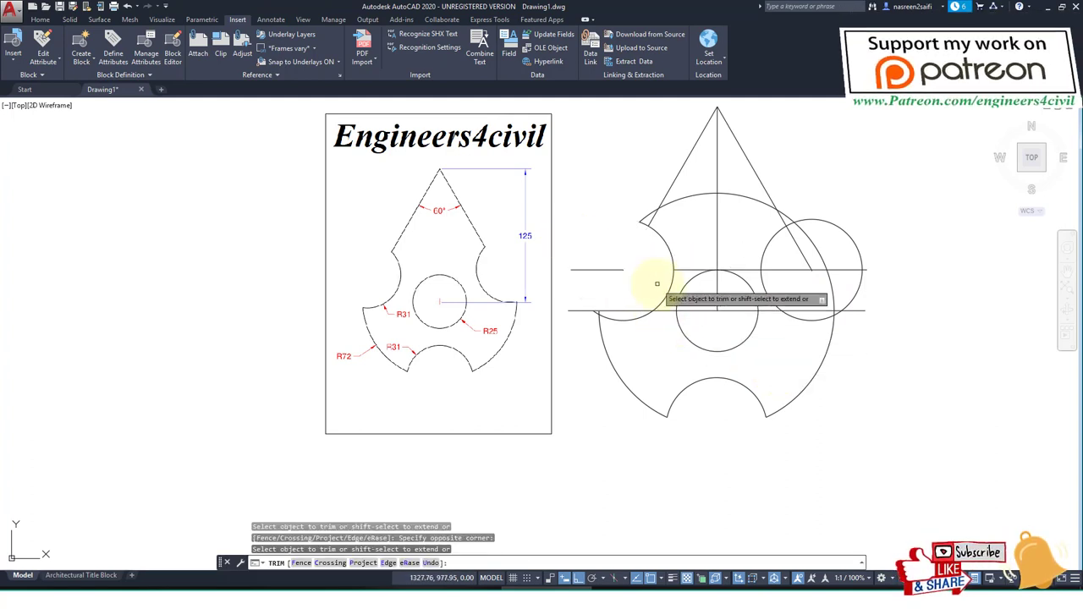
pyautogui.click(804, 287)
pyautogui.click(847, 220)
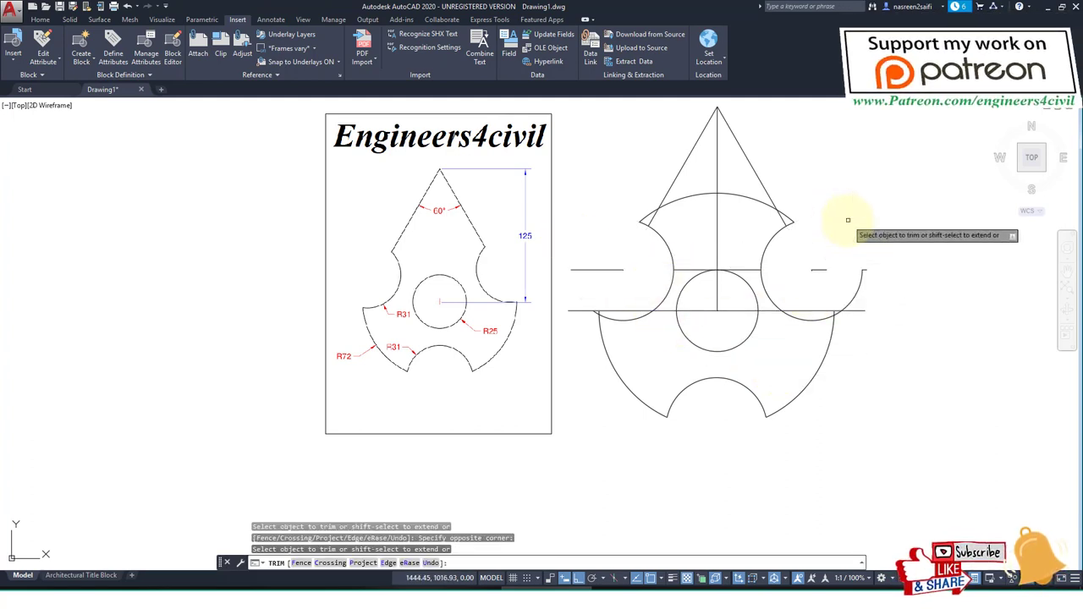
# - Try to trim the remaining outer arc of the right-hand R31 circle, and undo that trim
pyautogui.click(875, 316)
pyautogui.click(831, 271)
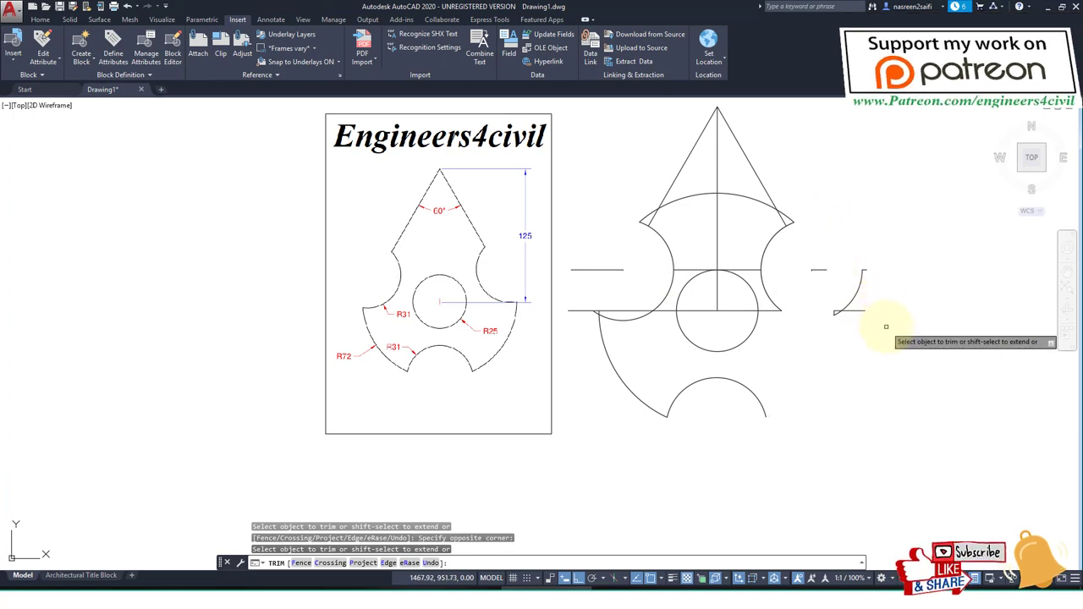
pyautogui.hotkey('ctrl', 'z')
# - Trim the remaining outer arc of the right-hand R31 circle and the lower horizontal construction line beyond it
pyautogui.click(880, 297)
pyautogui.click(827, 252)
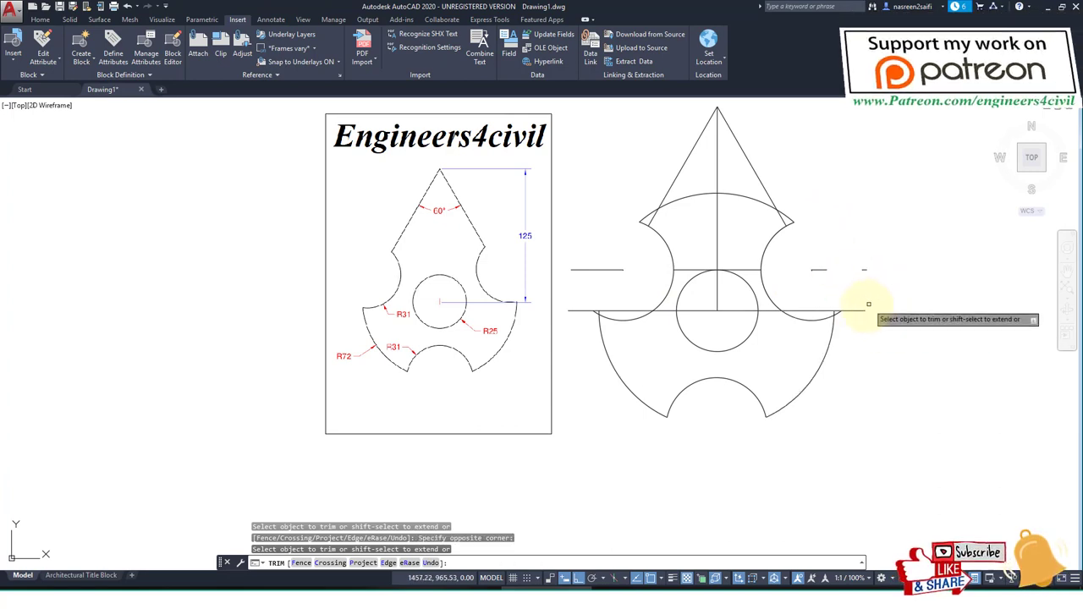
pyautogui.click(863, 337)
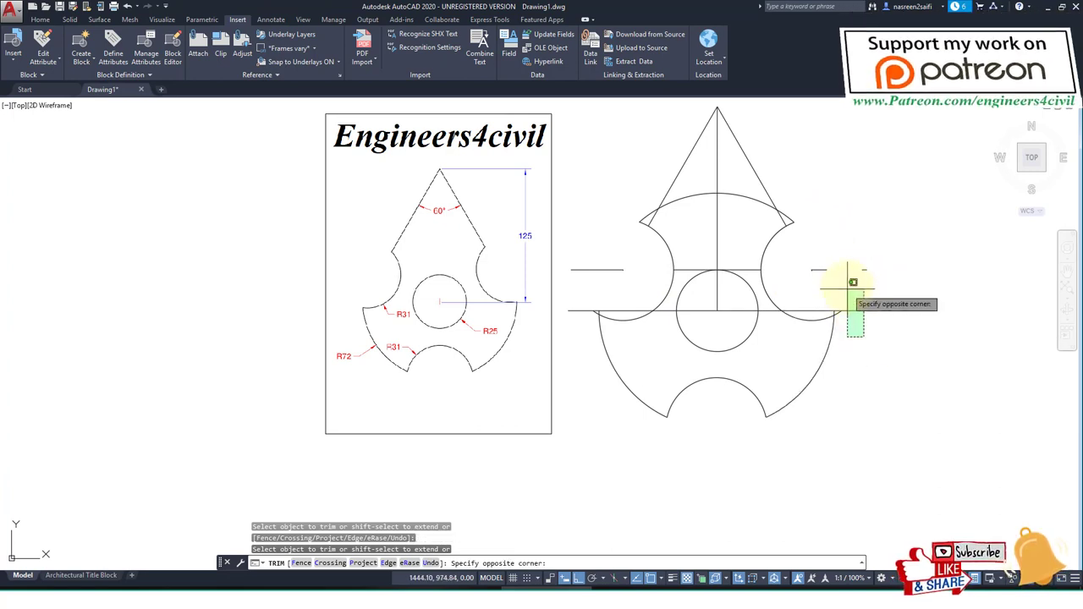
pyautogui.click(847, 291)
# - Trim the construction lines inside the R25 circle, plus the vertical line below the R72 arc and that arc between the apex sides
pyautogui.click(728, 325)
pyautogui.click(710, 292)
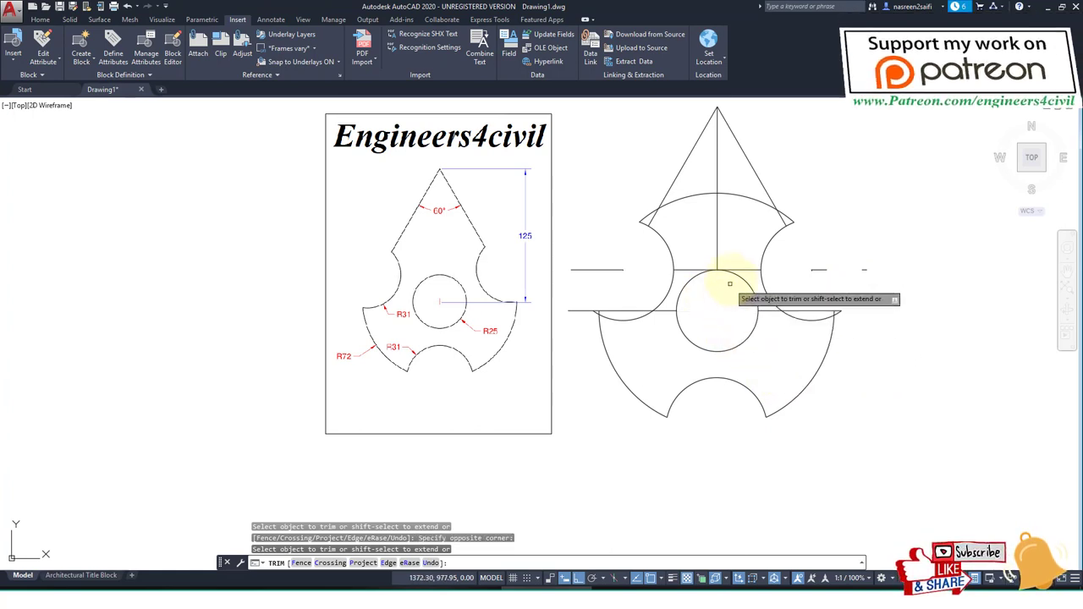
pyautogui.click(725, 212)
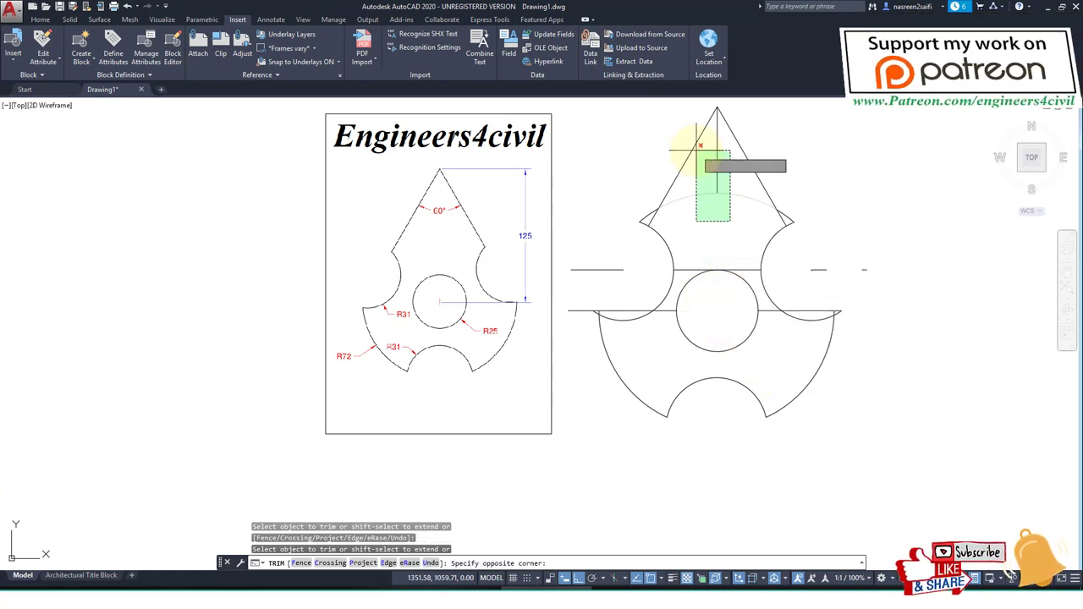
pyautogui.click(699, 150)
pyautogui.click(644, 217)
pyautogui.click(647, 220)
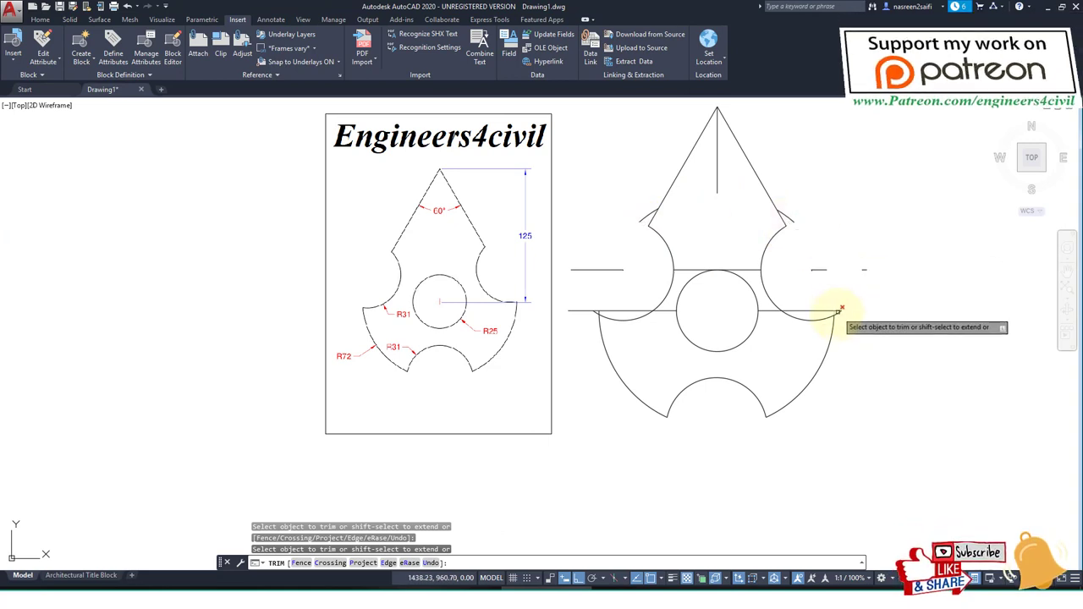
# - Trim the small overshooting ends where the R31 side notches meet the R72 arcs on both sides of the profile
pyautogui.scroll(10, 841, 316)
pyautogui.click(811, 264)
pyautogui.click(805, 274)
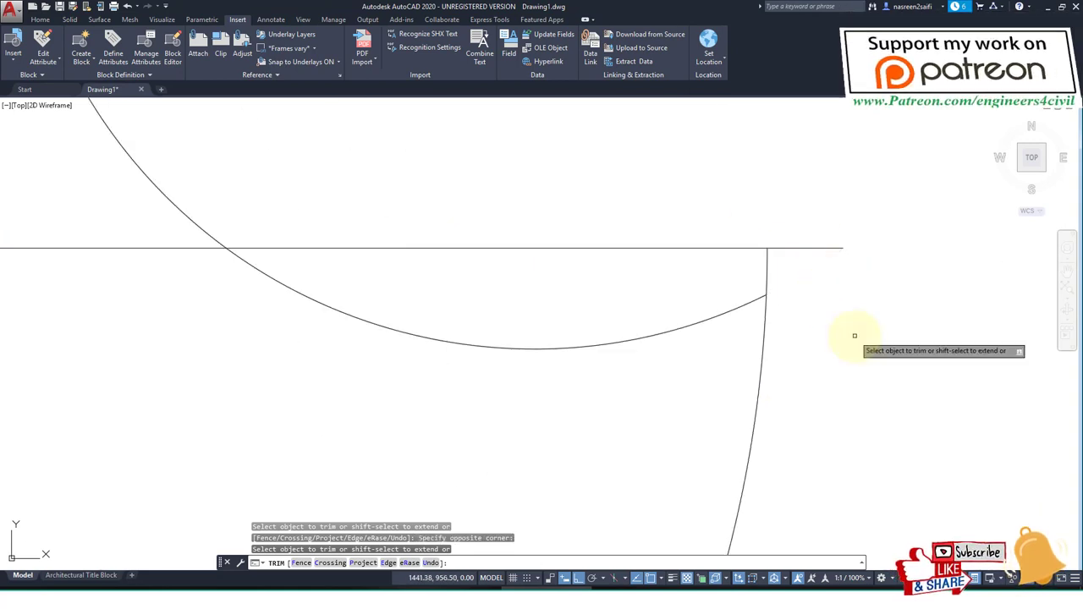
pyautogui.scroll(-5, 854, 336)
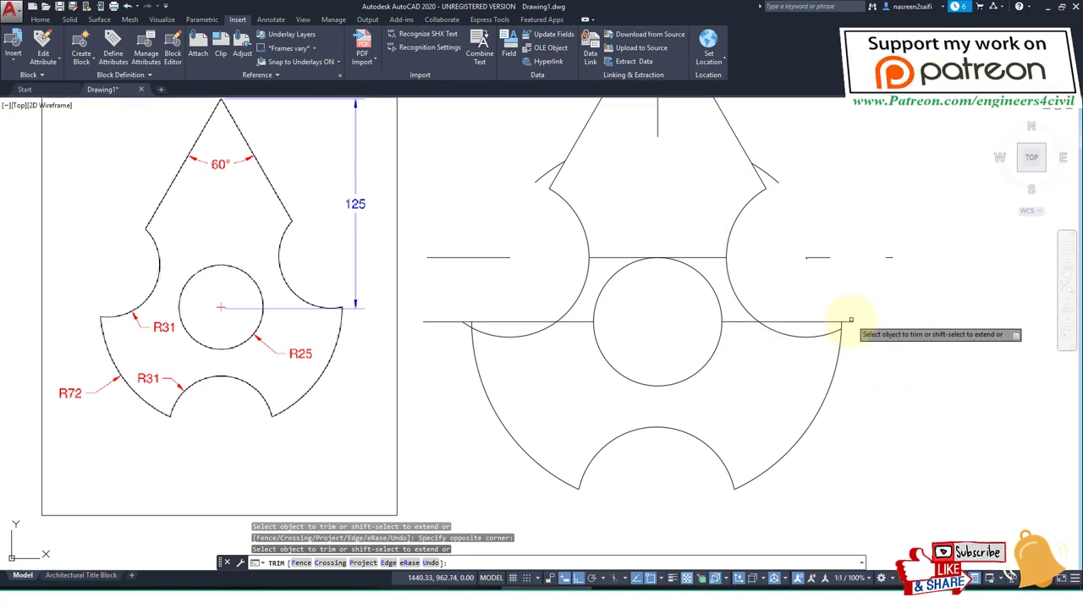
pyautogui.click(841, 325)
pyautogui.scroll(3, 486, 325)
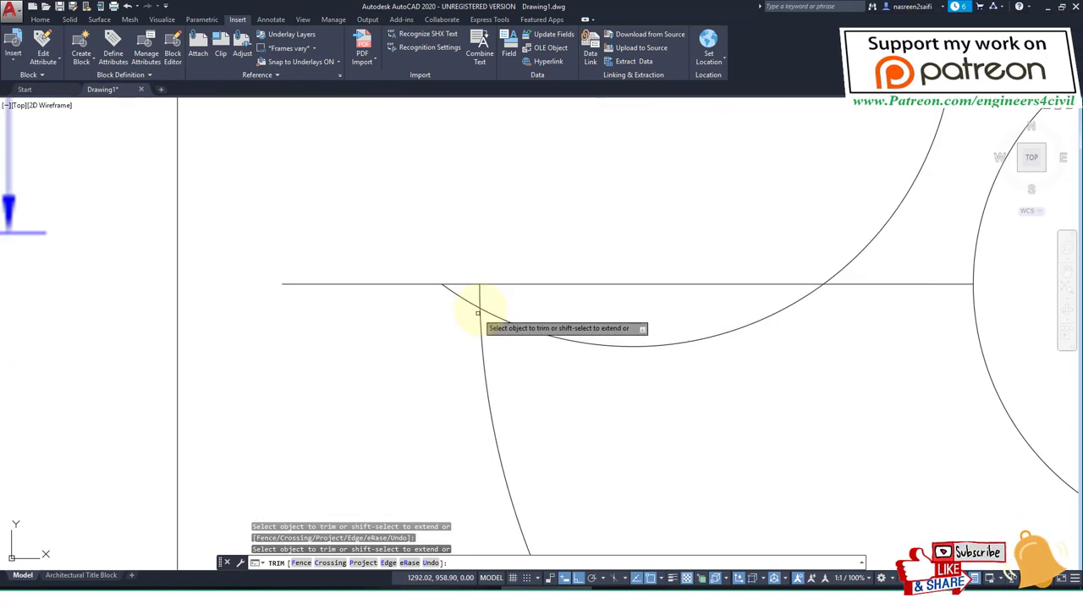
pyautogui.click(497, 296)
pyautogui.click(474, 276)
pyautogui.scroll(-6, 889, 322)
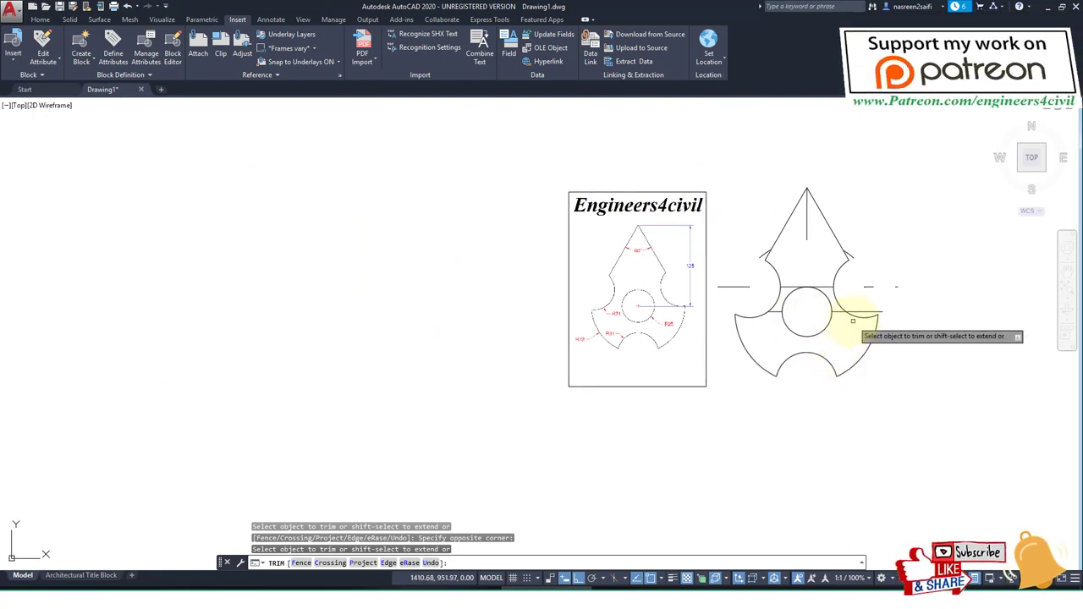
# - Erase the leftover horizontal construction lines, the stray arc pieces beside the apex sides and the vertical line below the apex
pyautogui.press('Escape')
pyautogui.write('e')
pyautogui.press('Return')
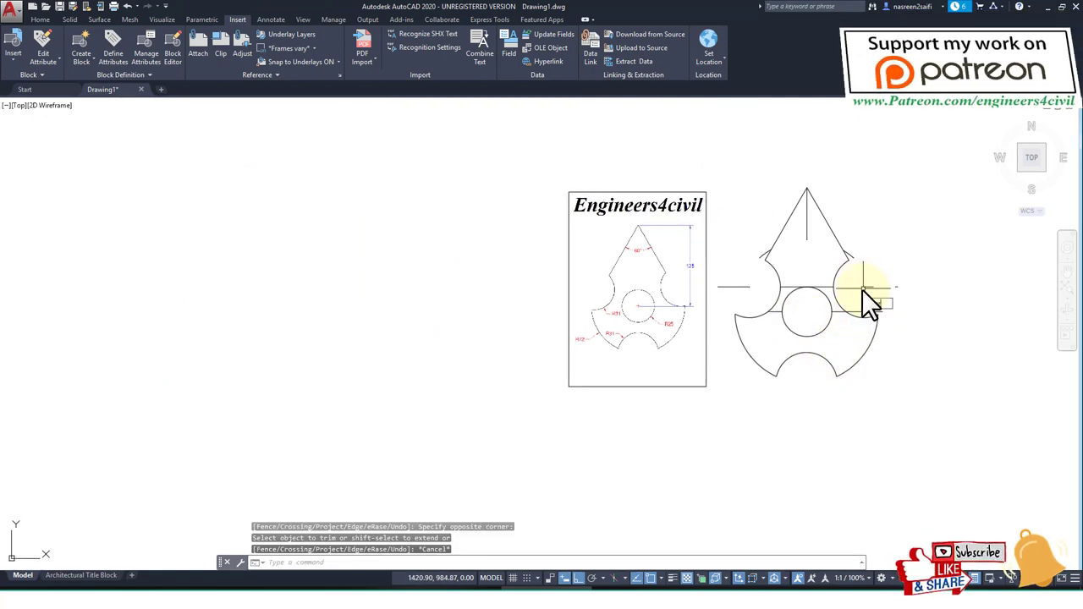
pyautogui.scroll(4, 880, 296)
pyautogui.click(952, 294)
pyautogui.click(808, 231)
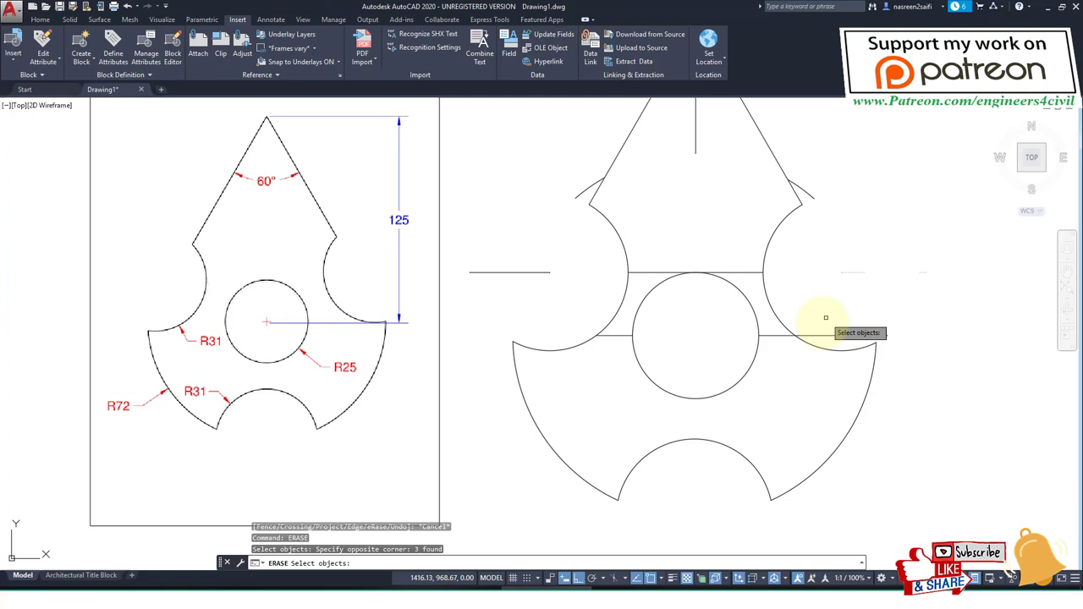
pyautogui.click(828, 335)
pyautogui.click(617, 336)
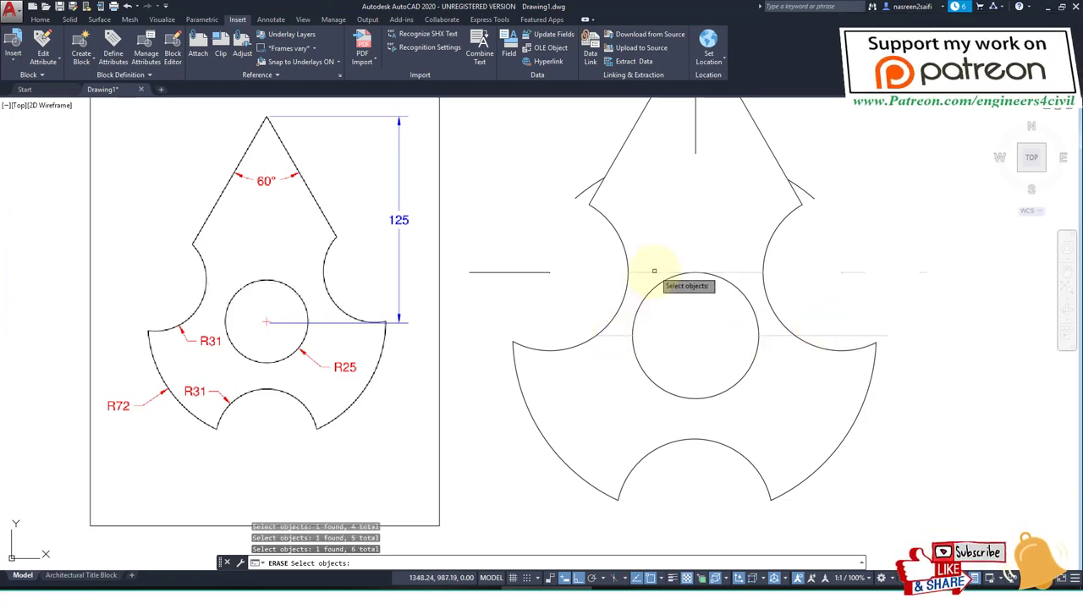
pyautogui.click(517, 267)
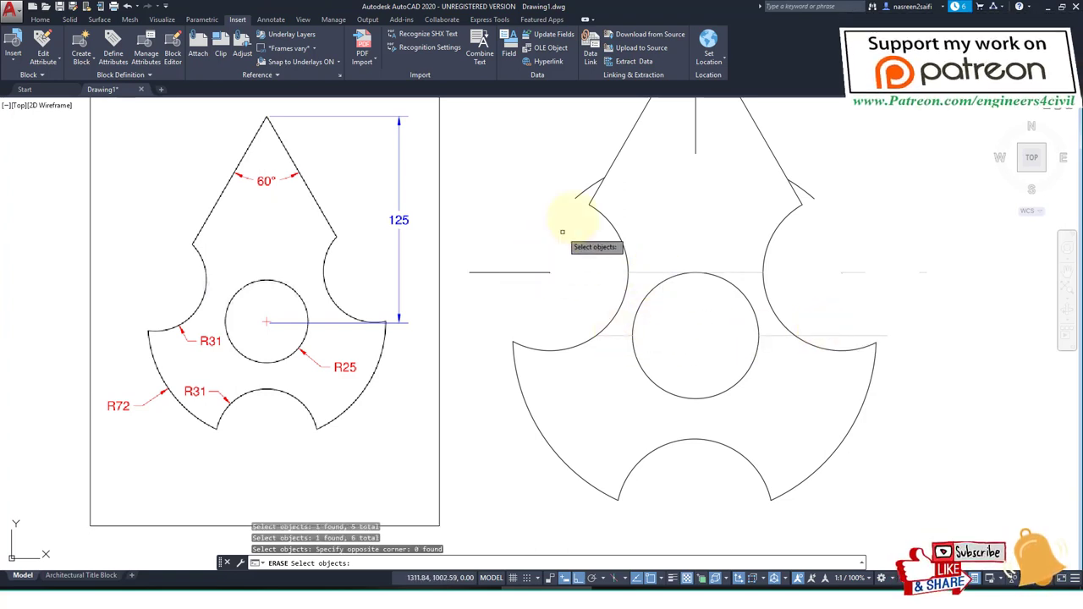
pyautogui.click(584, 187)
pyautogui.click(802, 185)
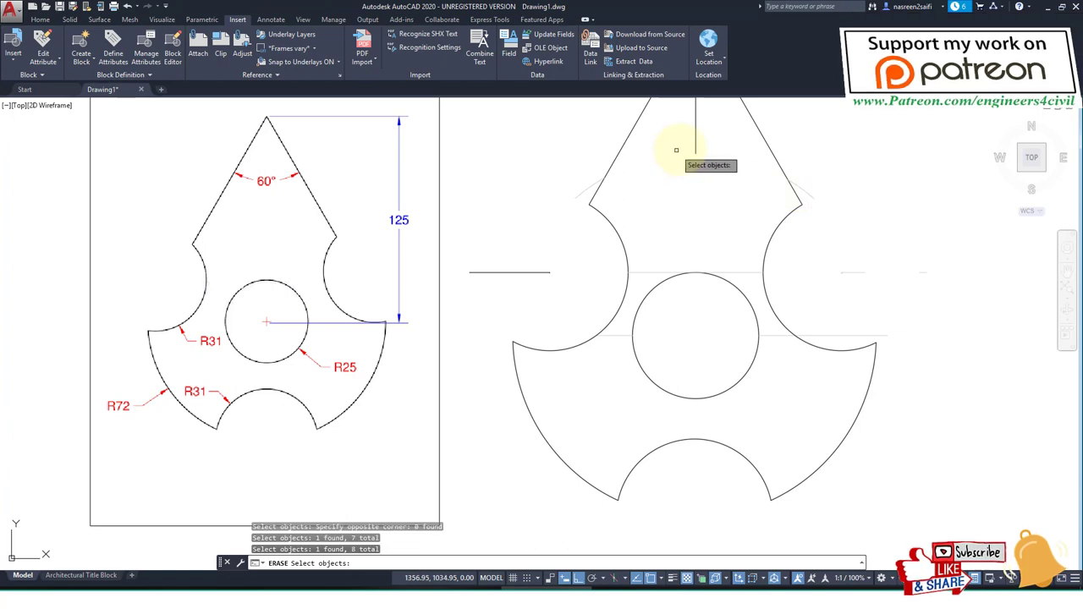
pyautogui.press('Return')
pyautogui.scroll(-2, 734, 298)
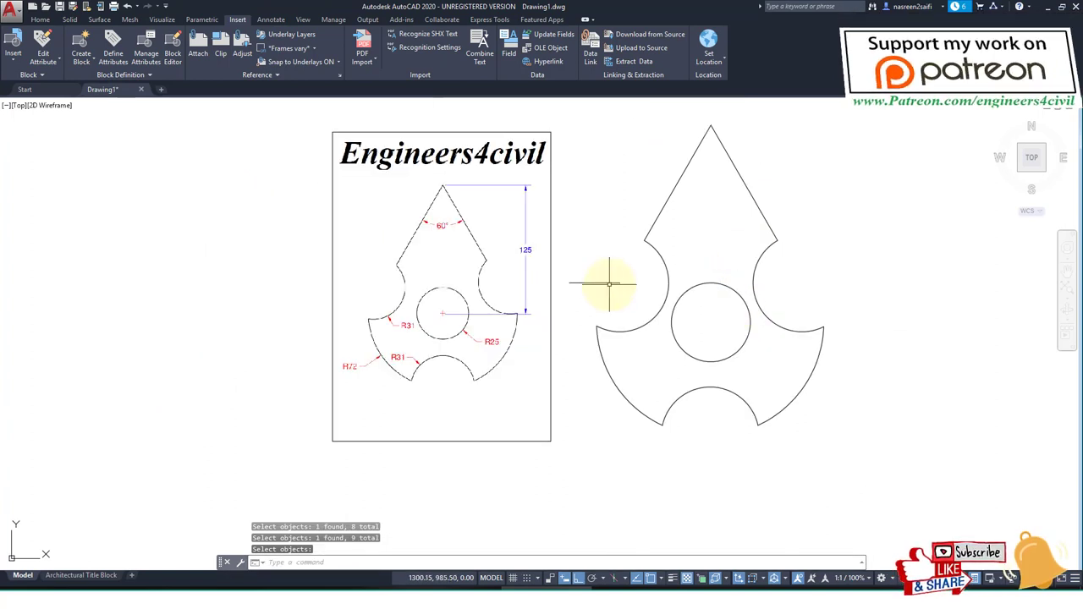
# - Erase the remaining short horizontal construction line outside the profile's left-hand notch
pyautogui.press('Return')
pyautogui.click(616, 291)
pyautogui.click(585, 249)
pyautogui.press('Return')
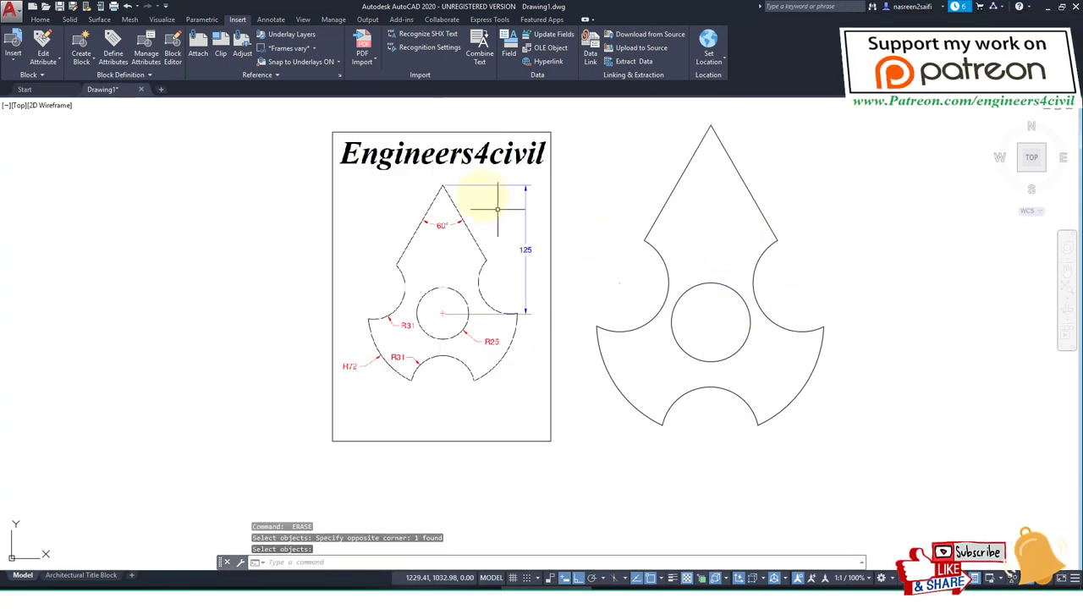
# - Add a vertical linear dimension from the profile's apex to the centre circle's centre, placed to the right of the profile
pyautogui.click(45, 19)
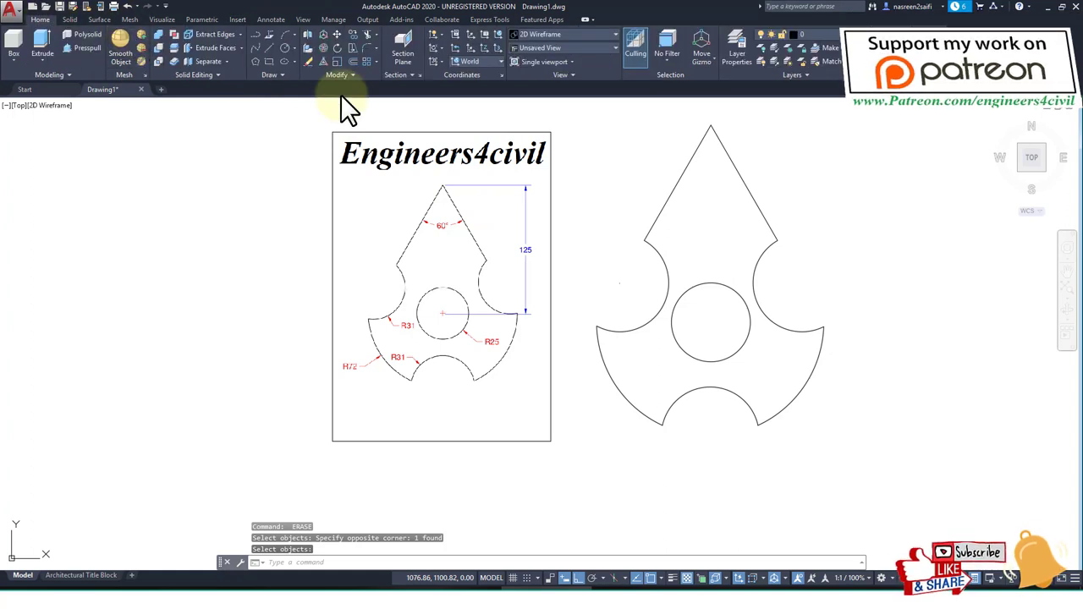
pyautogui.click(271, 19)
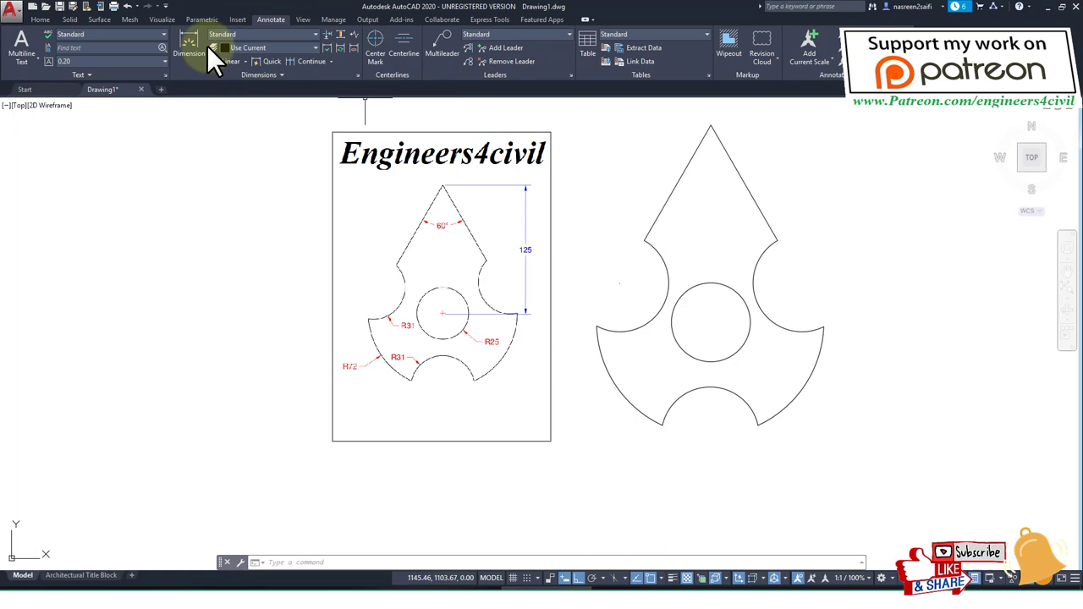
pyautogui.click(230, 63)
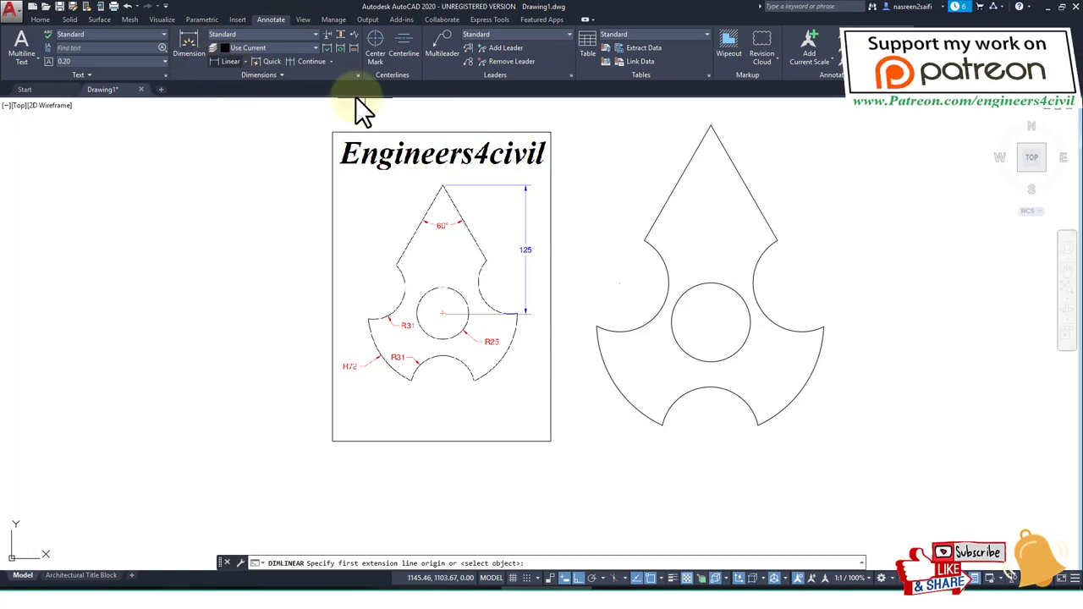
pyautogui.click(711, 125)
pyautogui.click(711, 322)
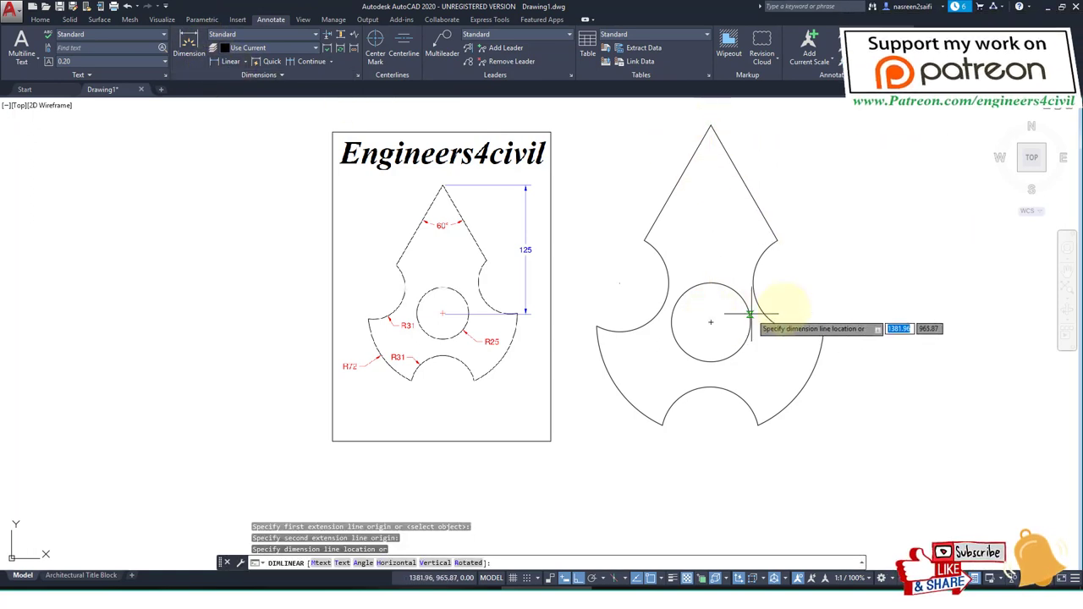
pyautogui.click(864, 314)
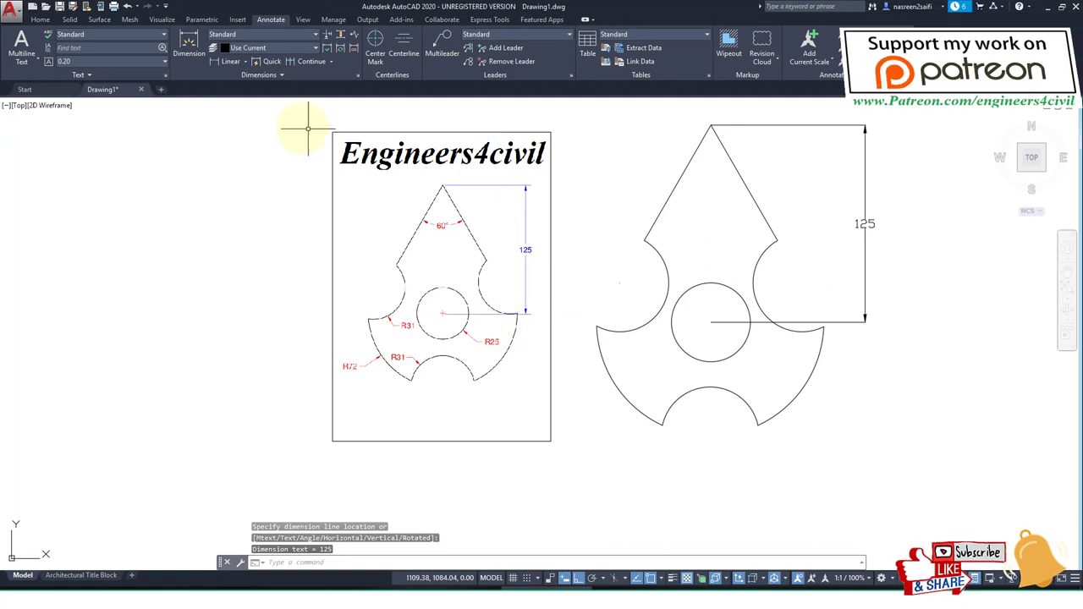
# - Add an angular dimension between the two sloping apex sides, placed inside the point
pyautogui.click(238, 65)
pyautogui.click(244, 61)
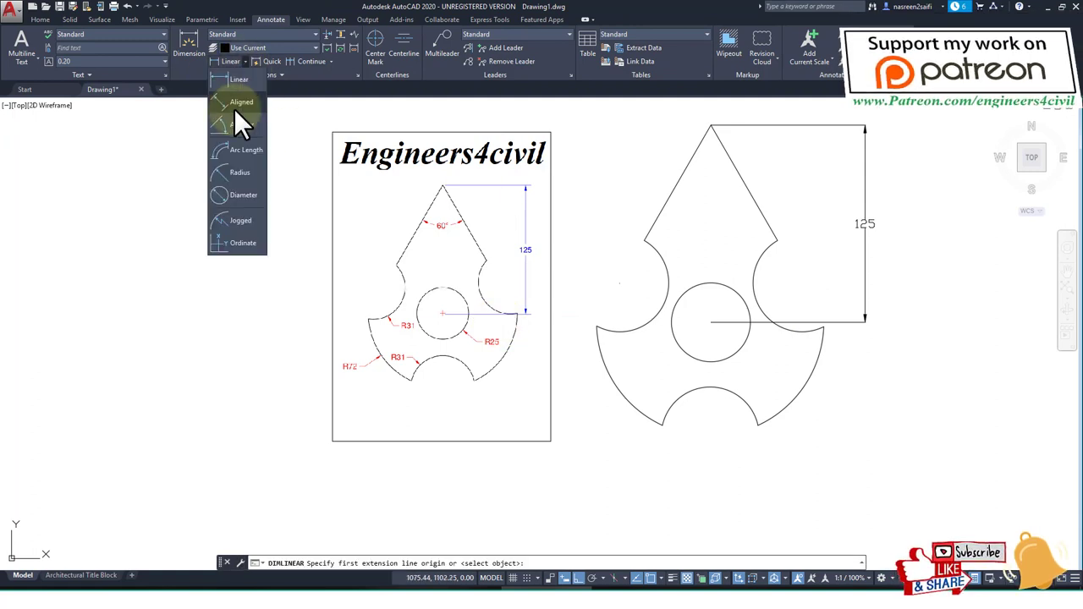
pyautogui.click(242, 127)
pyautogui.click(685, 171)
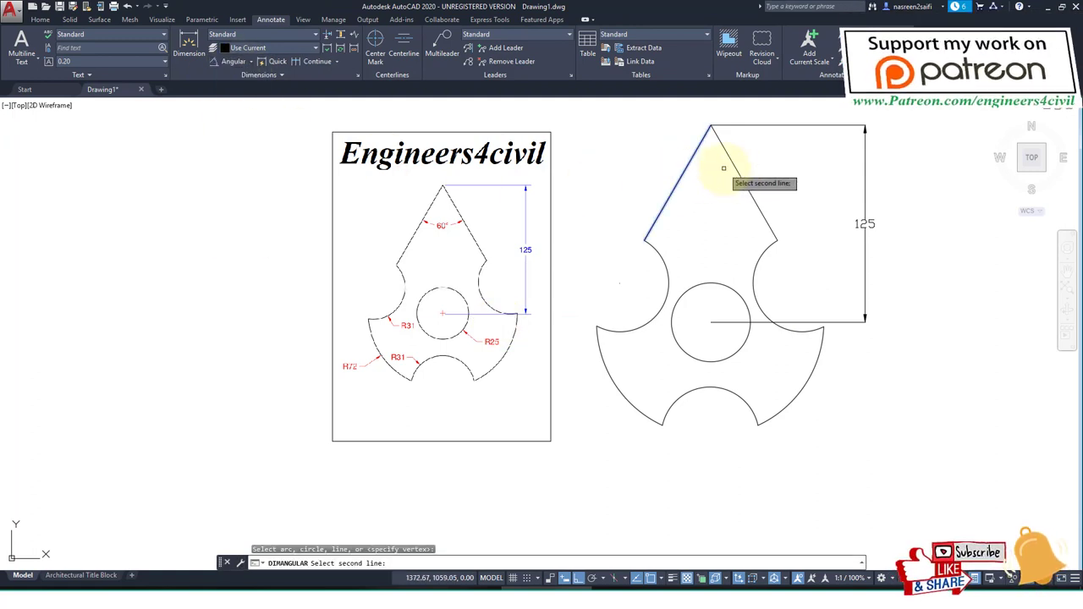
pyautogui.click(736, 169)
pyautogui.click(709, 189)
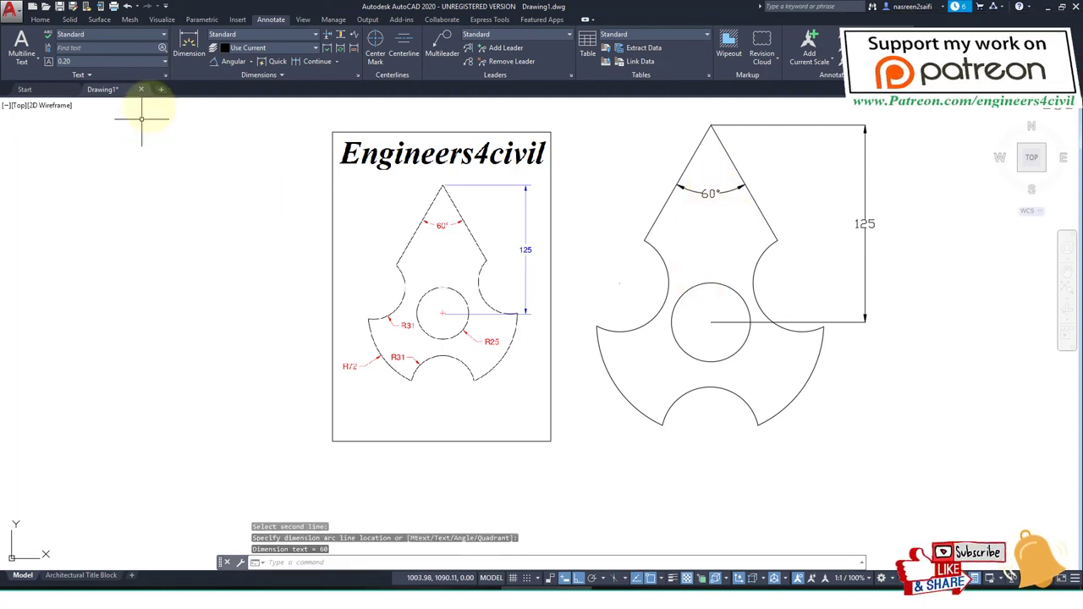
# - Add radius dimensions to the left-hand side notch and the centre circle
pyautogui.click(248, 62)
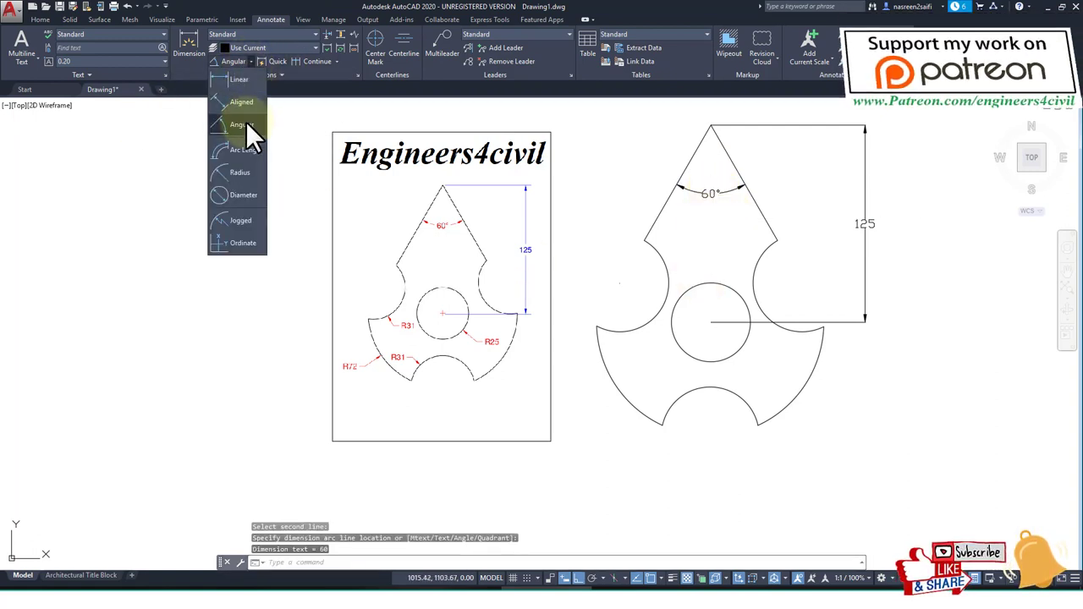
pyautogui.click(246, 172)
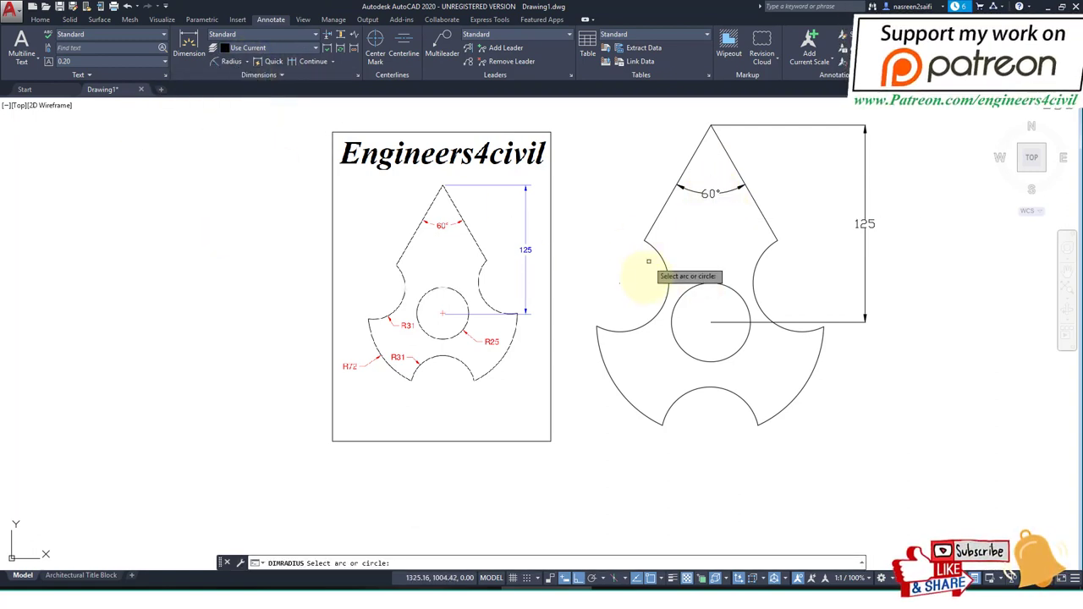
pyautogui.click(661, 306)
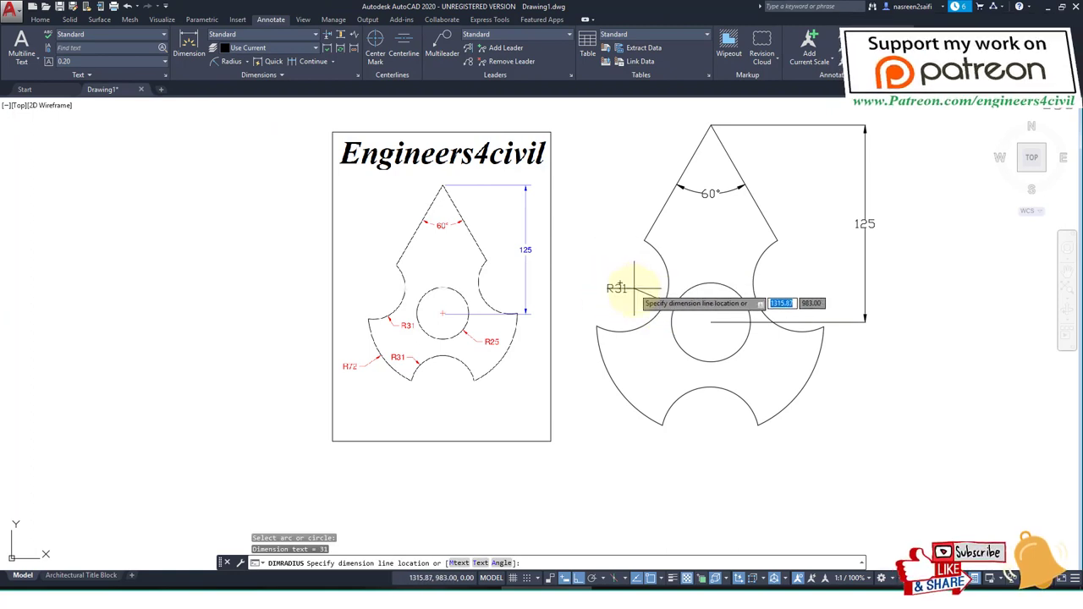
pyautogui.click(626, 300)
pyautogui.press('Return')
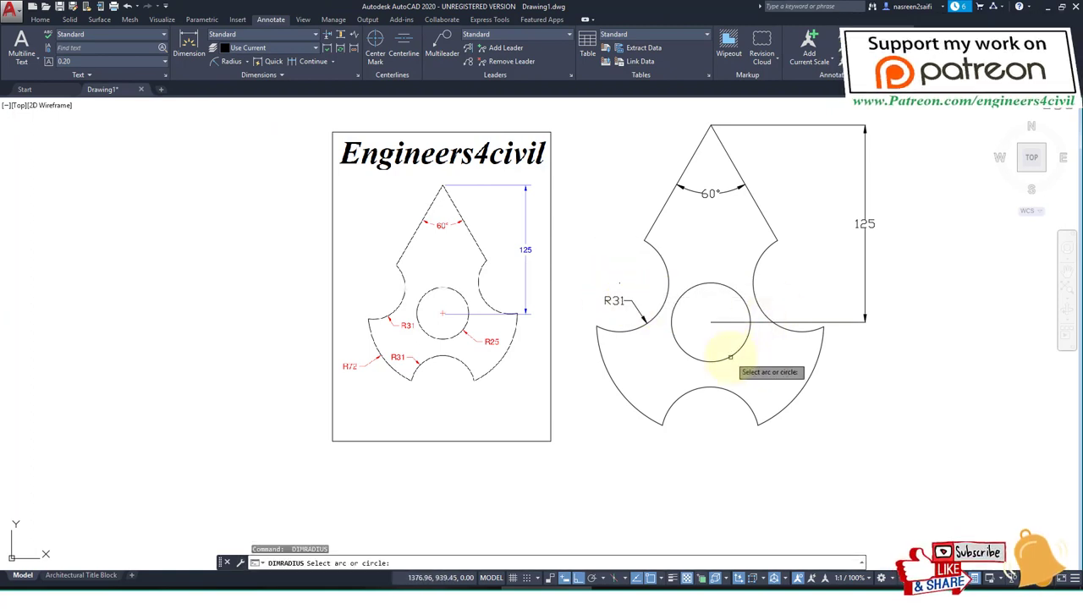
pyautogui.click(731, 357)
pyautogui.click(766, 361)
# - Add radius dimensions to the bottom notch and the large lower-left outer arc
pyautogui.press('Return')
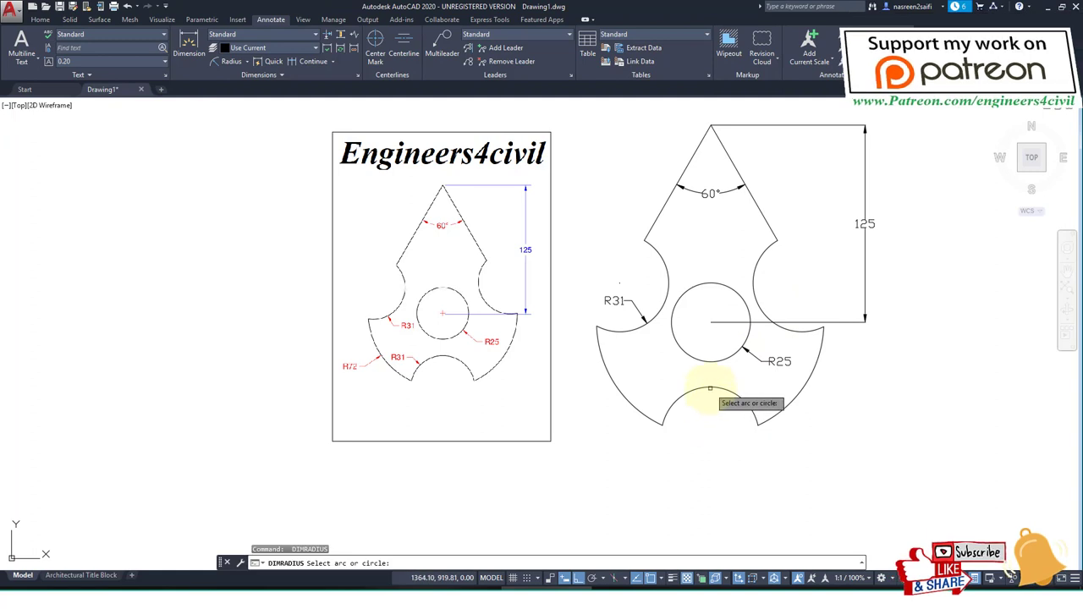
pyautogui.click(710, 388)
pyautogui.click(699, 414)
pyautogui.press('Return')
pyautogui.click(620, 412)
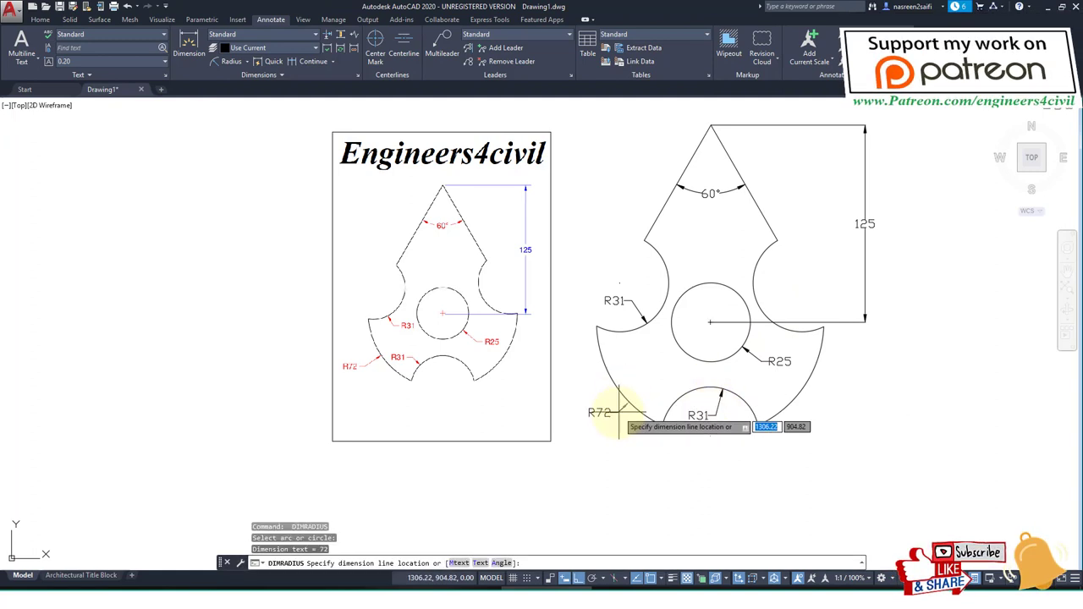
pyautogui.click(620, 414)
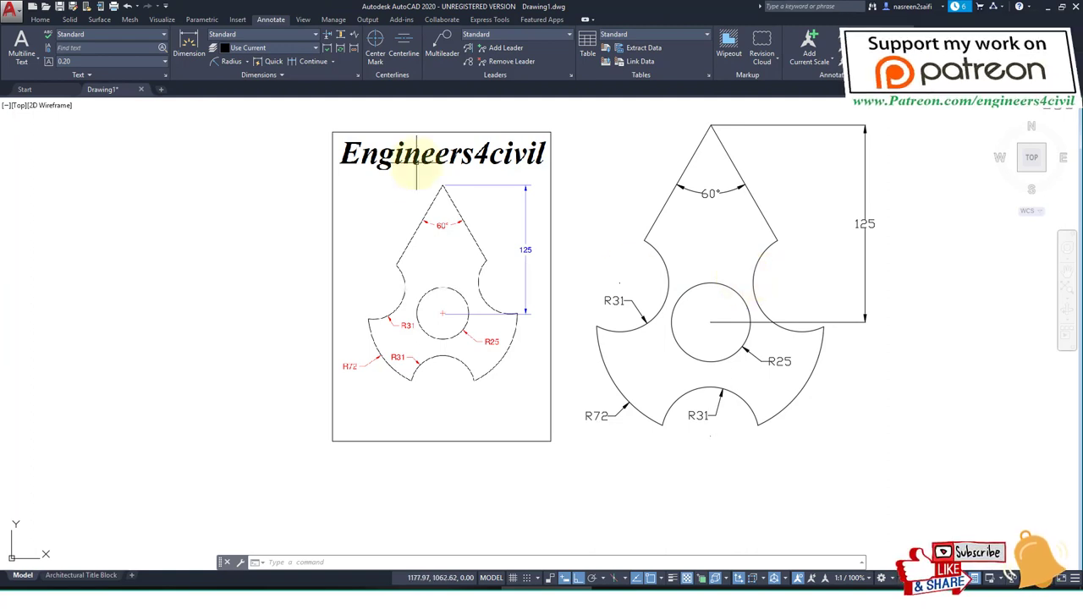
# - Add the multiline text "Engineers4civil" below the redrawn profile
pyautogui.press('Return')
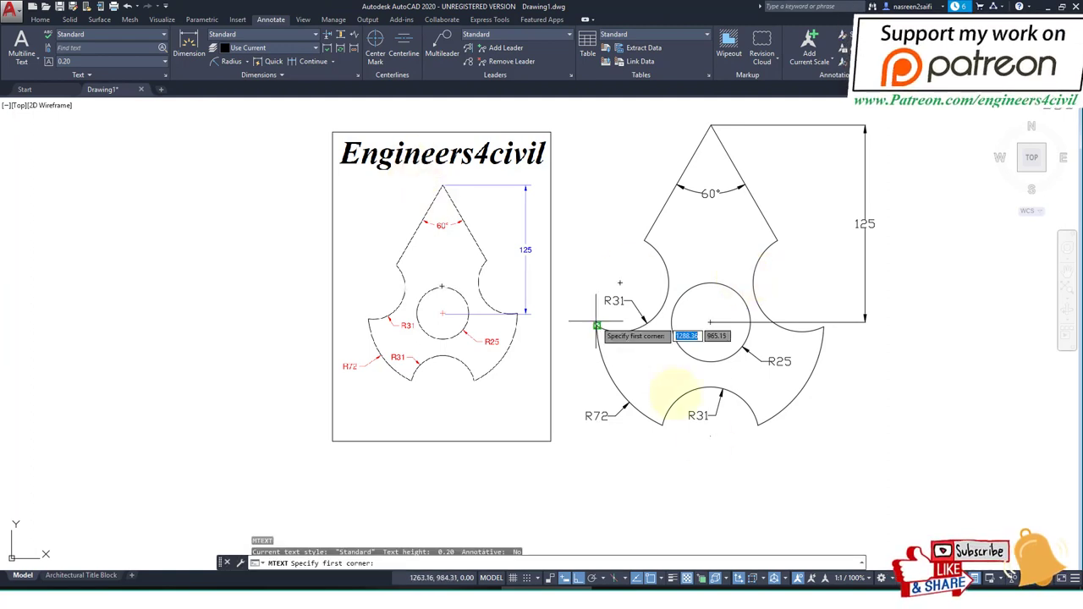
pyautogui.click(629, 471)
pyautogui.click(753, 489)
pyautogui.write('E')
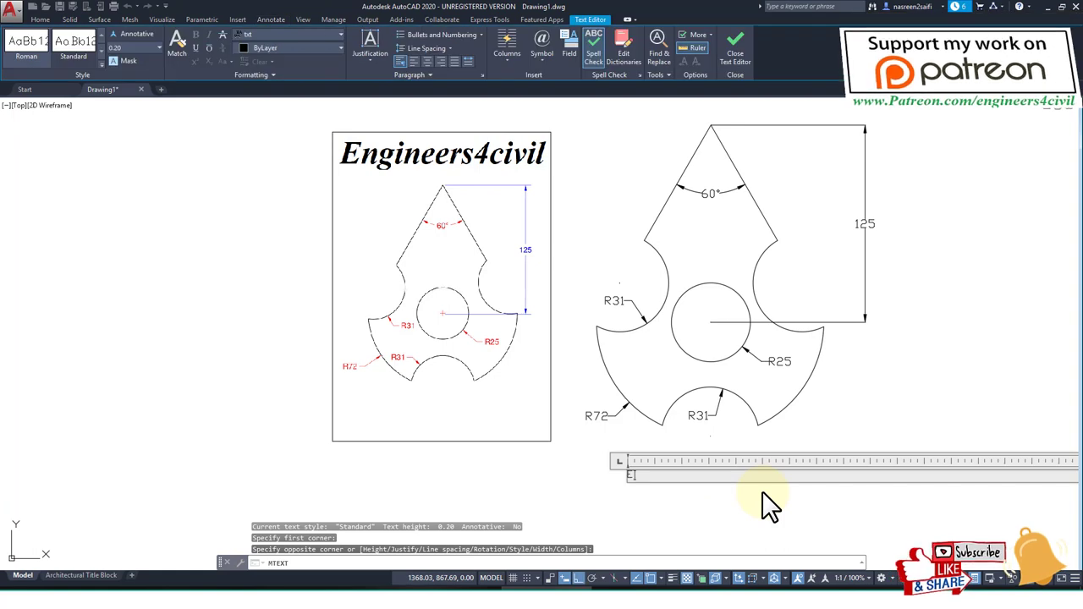
pyautogui.write('ngineers4civil')
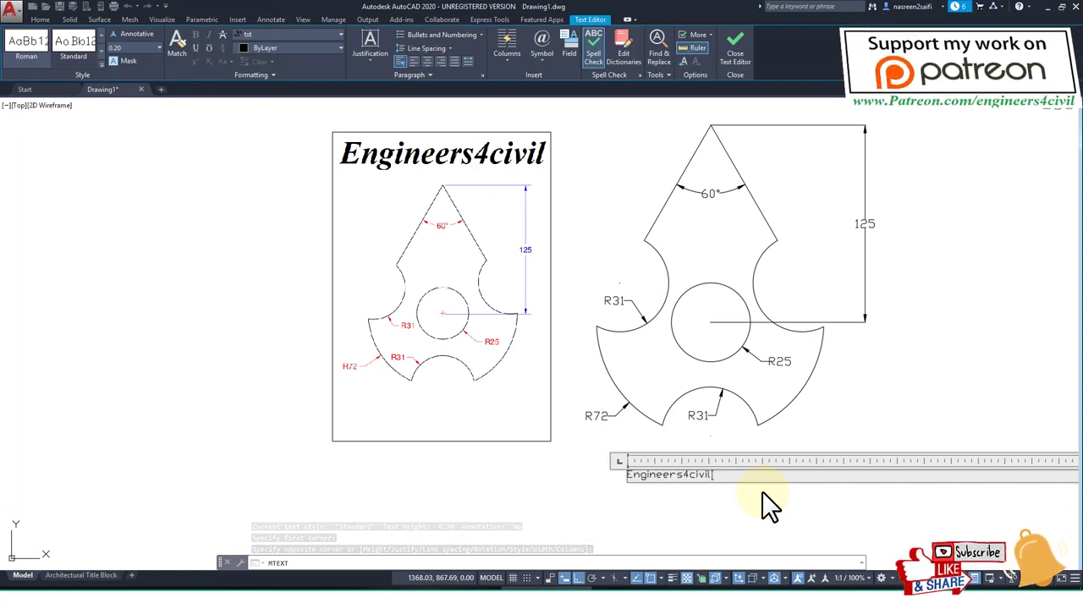
pyautogui.click(762, 491)
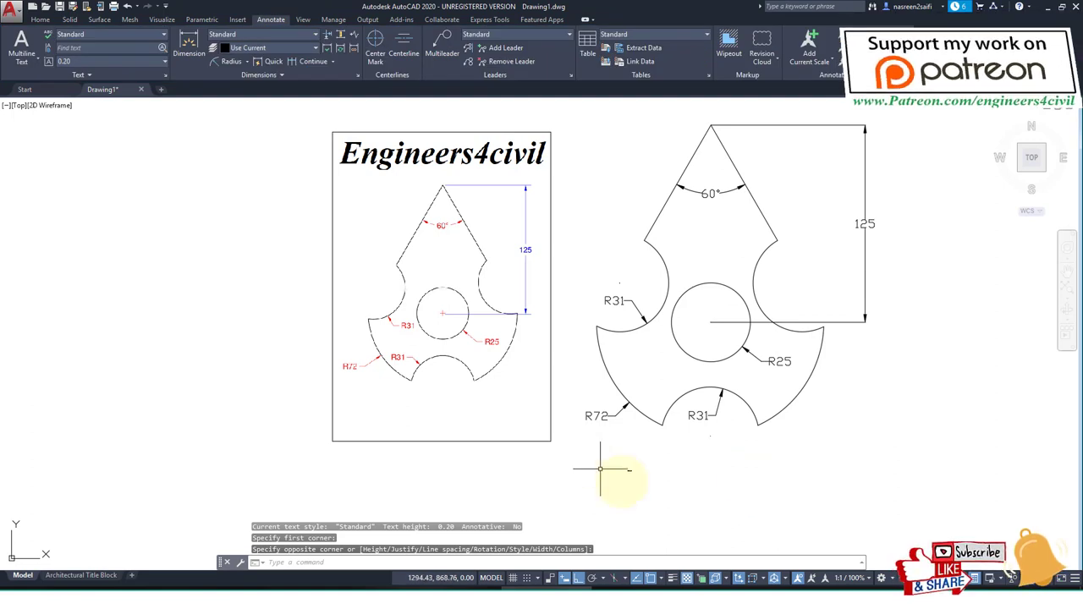
# - Enlarge the tiny Engineers4civil text about its upper-left corner, picking the scale factor freehand
pyautogui.write('sc')
pyautogui.press('Return')
pyautogui.click(651, 491)
pyautogui.click(607, 456)
pyautogui.press('Return')
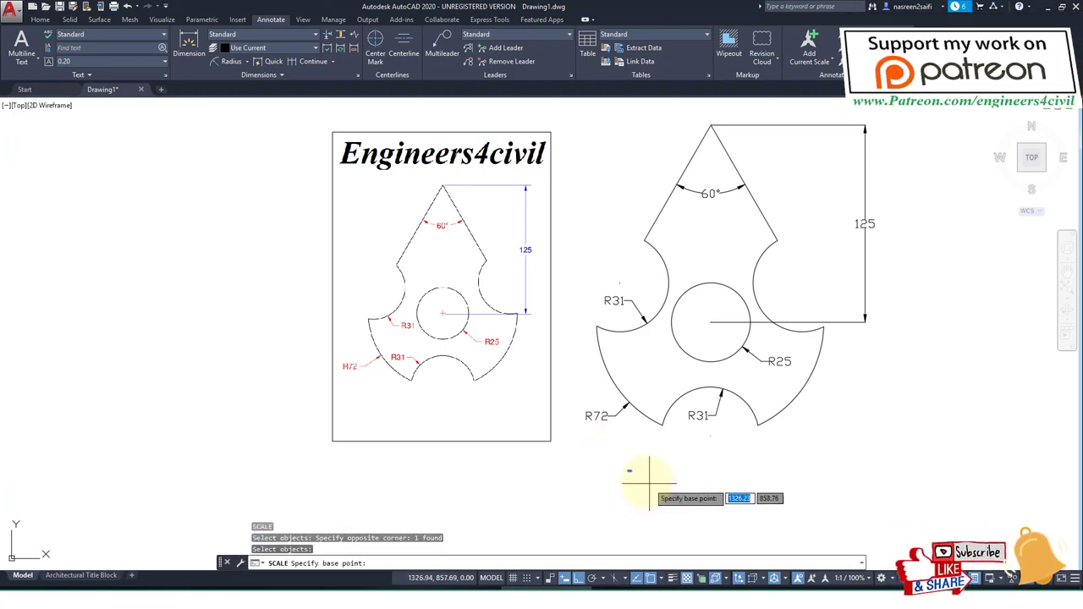
pyautogui.click(629, 471)
pyautogui.click(800, 506)
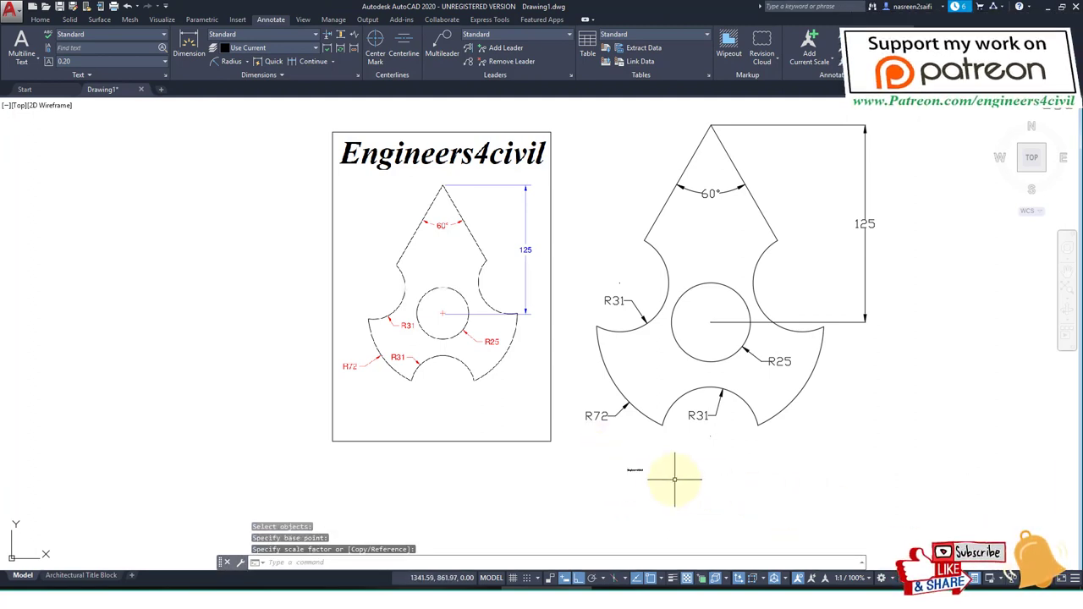
pyautogui.press('Escape')
pyautogui.press('Escape')
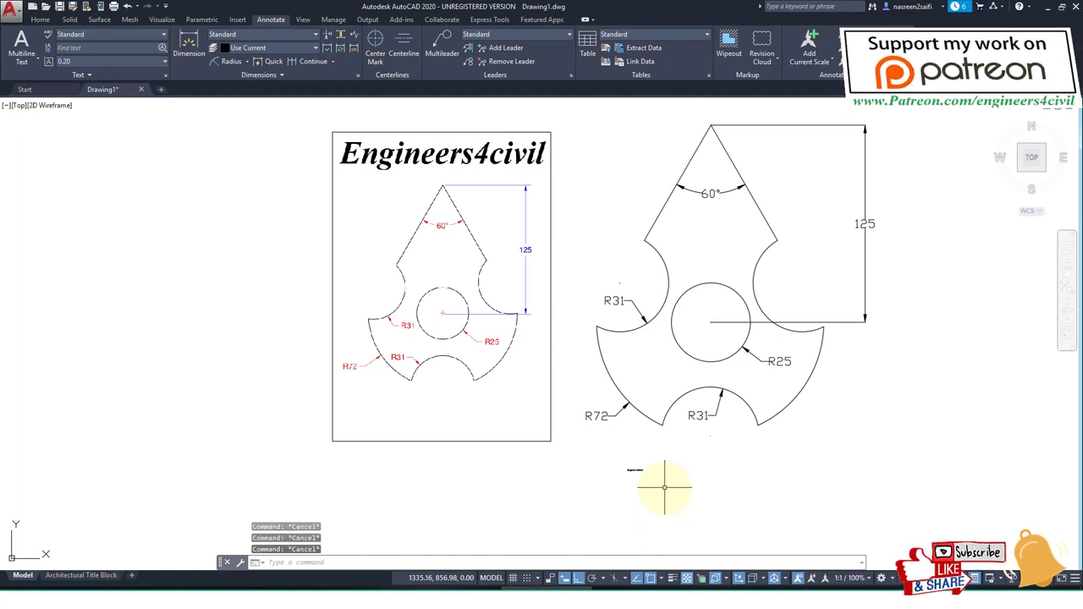
# - Scale the Engineers4civil text by a factor of 10 about its left end
pyautogui.write('sc')
pyautogui.press('Return')
pyautogui.click(666, 488)
pyautogui.click(637, 458)
pyautogui.press('Return')
pyautogui.click(628, 472)
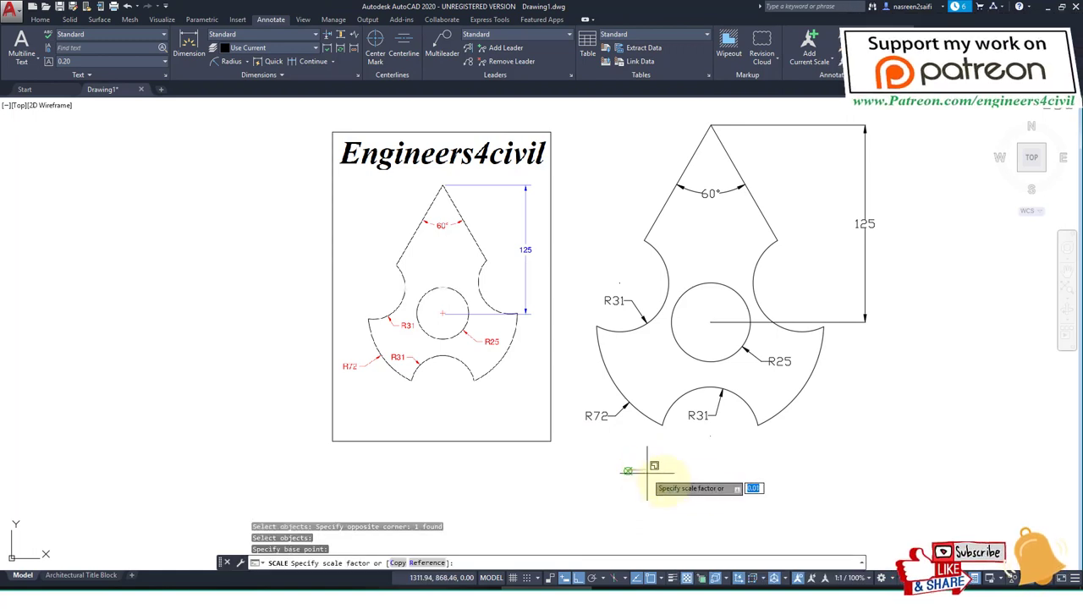
pyautogui.write('10')
pyautogui.press('Return')
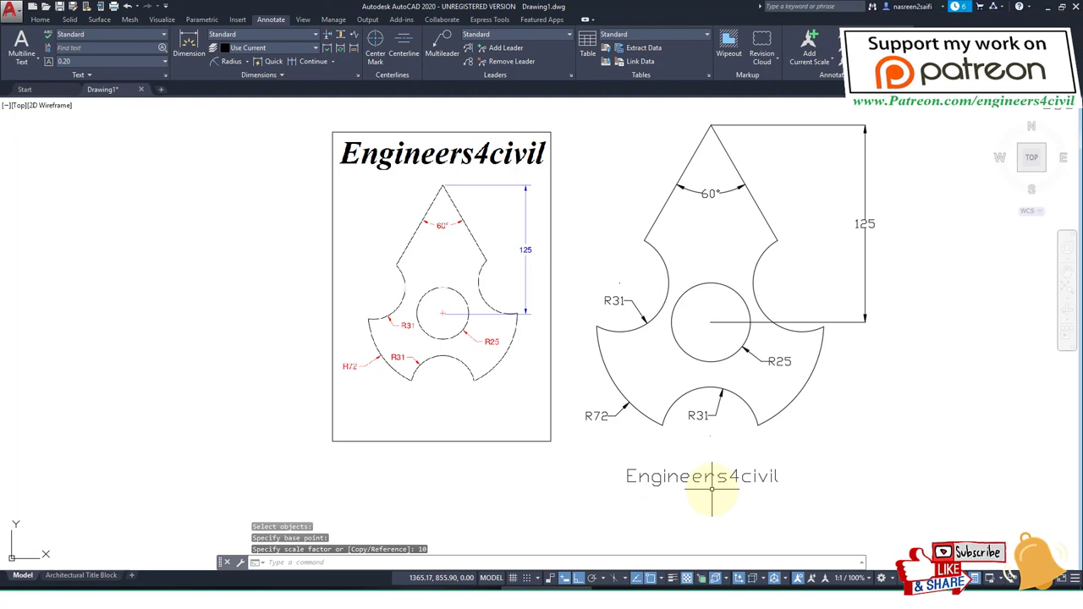
# - Scale the Engineers4civil text by a factor of 5 about its lower-left corner
pyautogui.write('sc')
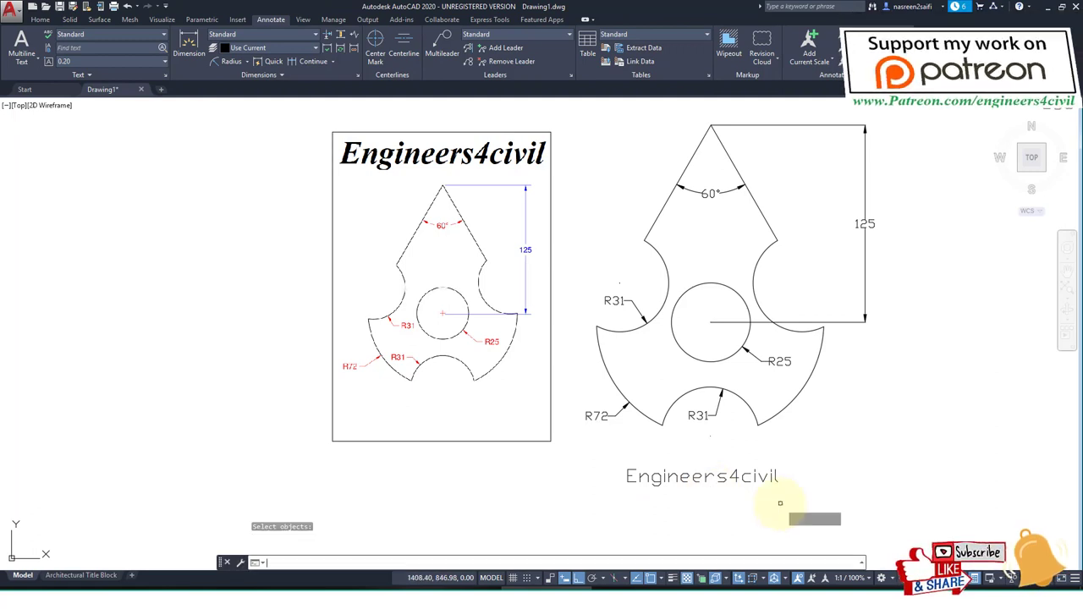
pyautogui.press('Return')
pyautogui.click(780, 505)
pyautogui.click(705, 474)
pyautogui.press('Return')
pyautogui.click(749, 485)
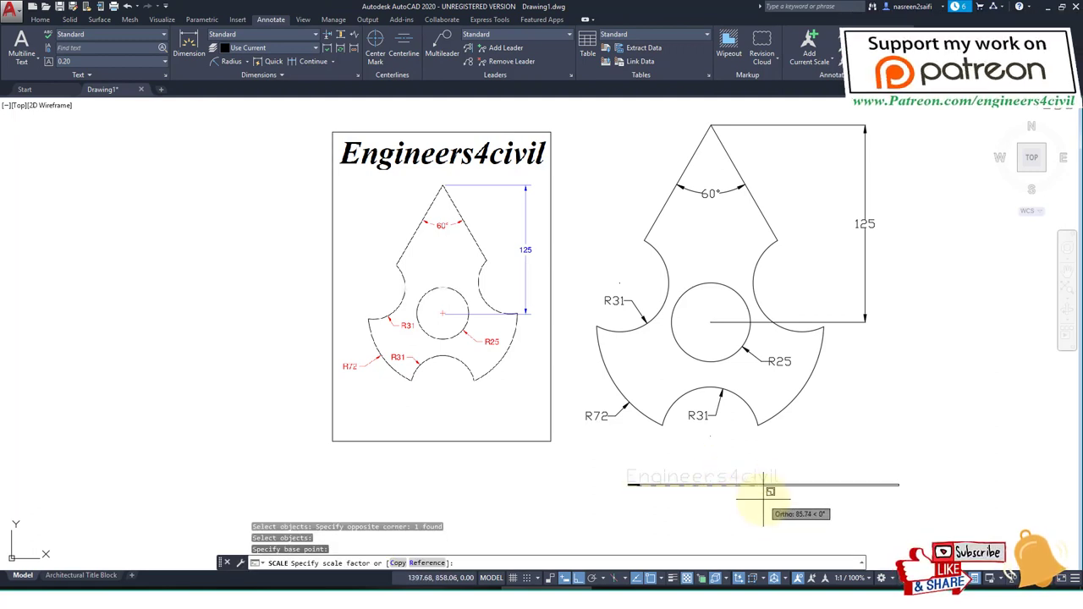
pyautogui.press('Return')
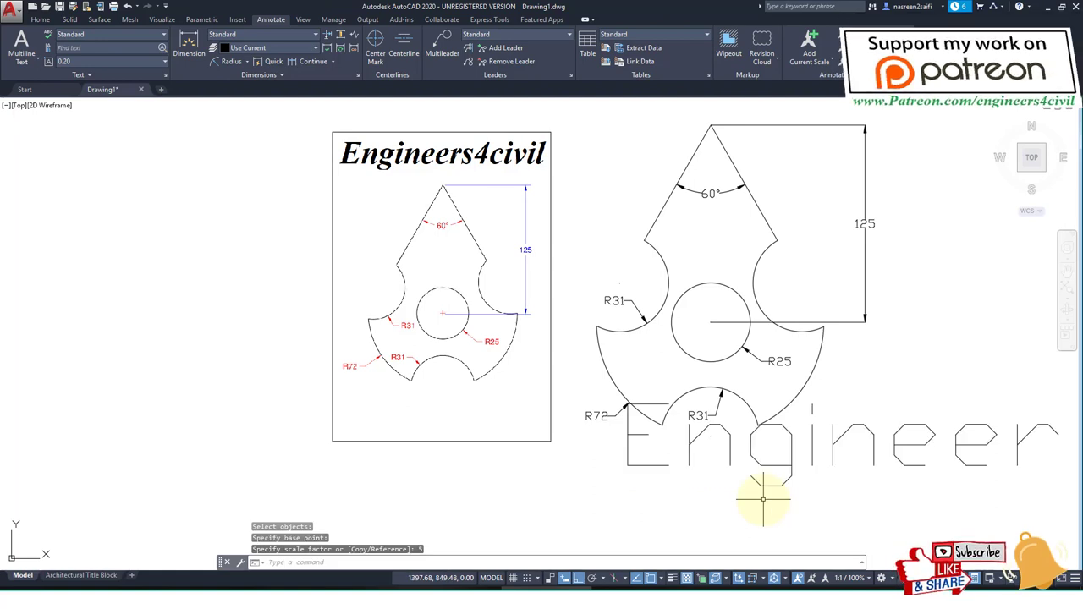
pyautogui.press('Return')
pyautogui.click(858, 503)
pyautogui.click(800, 398)
pyautogui.press('Return')
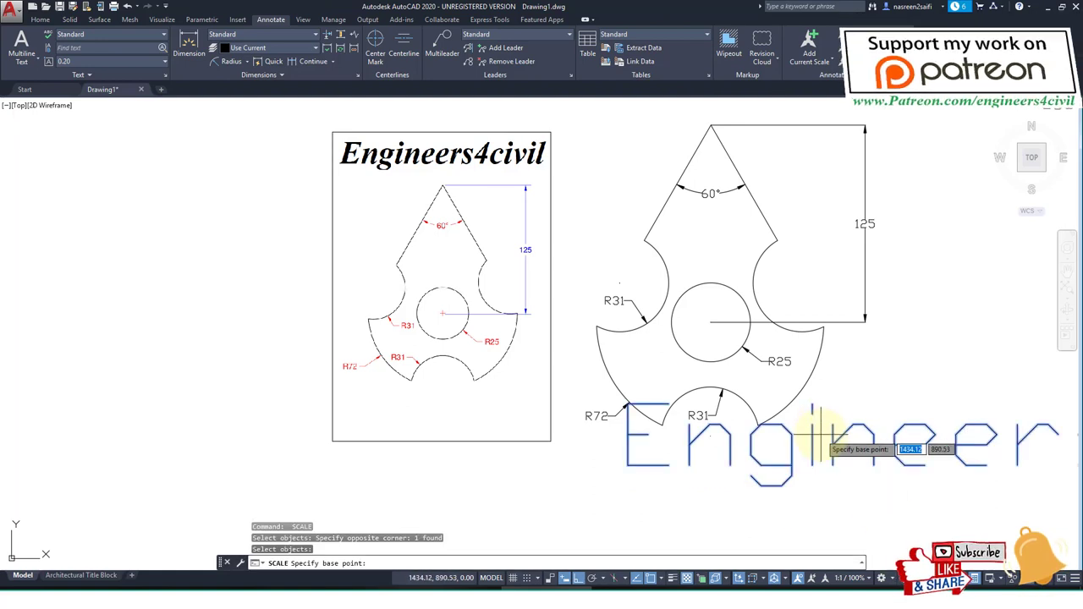
pyautogui.press('Return')
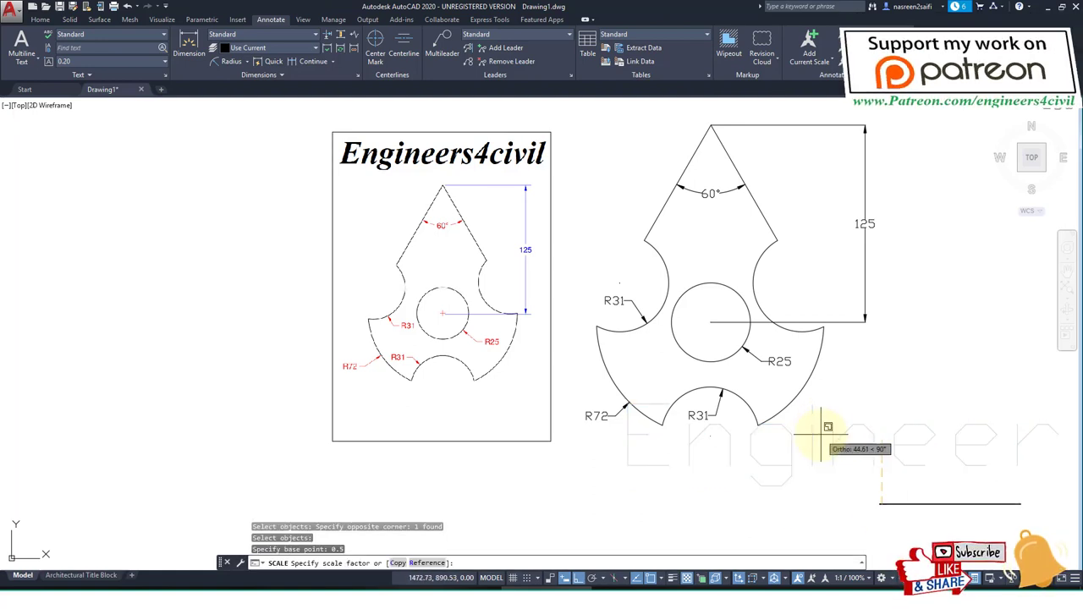
pyautogui.press('Escape')
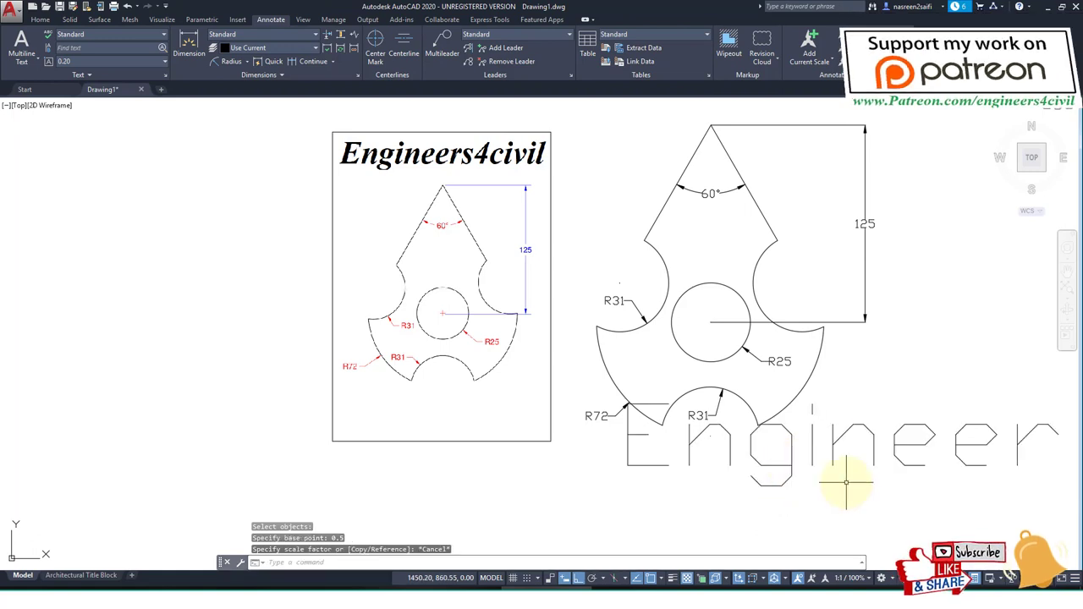
# - Scale down the oversized Engineers4civil text, entering 0.5 for the base point and accepting the offered scale factor
pyautogui.press('Return')
pyautogui.click(904, 509)
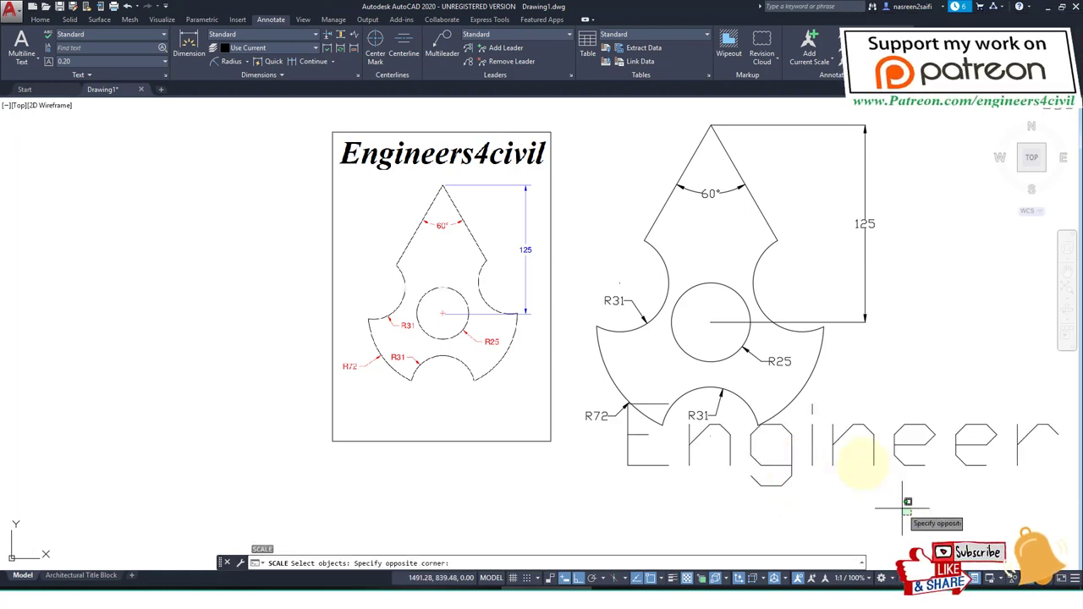
pyautogui.click(851, 419)
pyautogui.press('Return')
pyautogui.write('0.5')
pyautogui.press('Return')
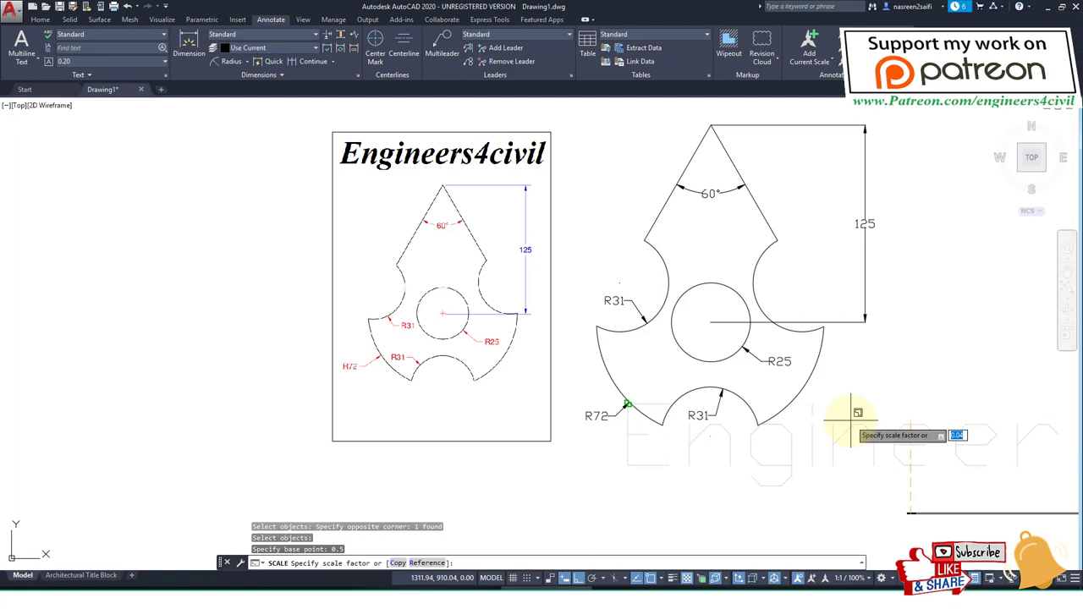
pyautogui.press('Return')
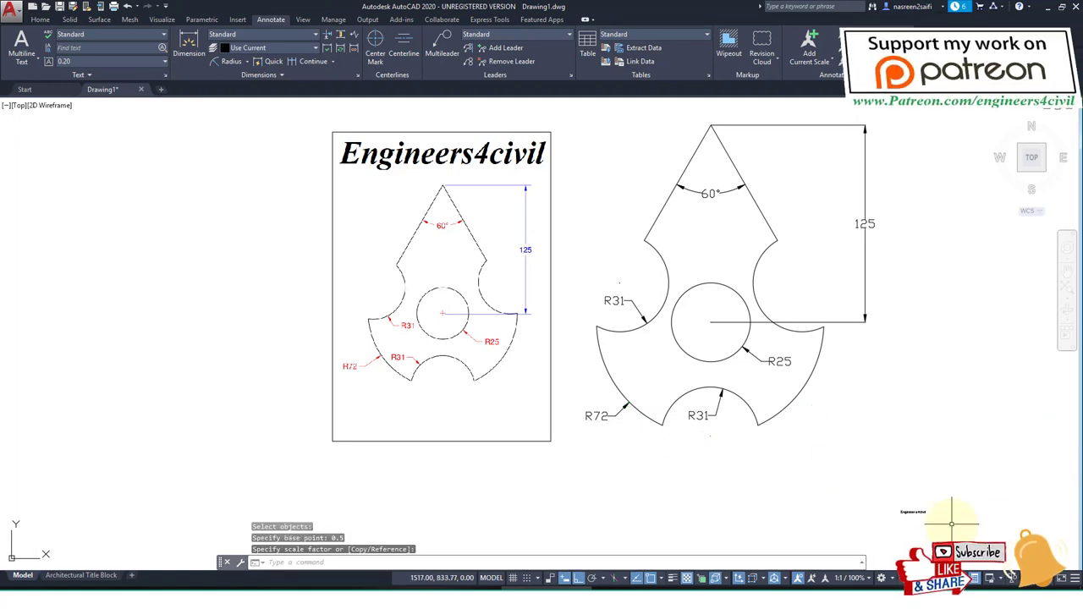
# - Reduce the Engineers4civil text further by scaling it about its left end with ortho mode turned off
pyautogui.moveTo(952, 525); pyautogui.dragTo(700, 363, button='middle')
pyautogui.press('Return')
pyautogui.click(934, 509)
pyautogui.click(878, 489)
pyautogui.press('Return')
pyautogui.click(701, 363)
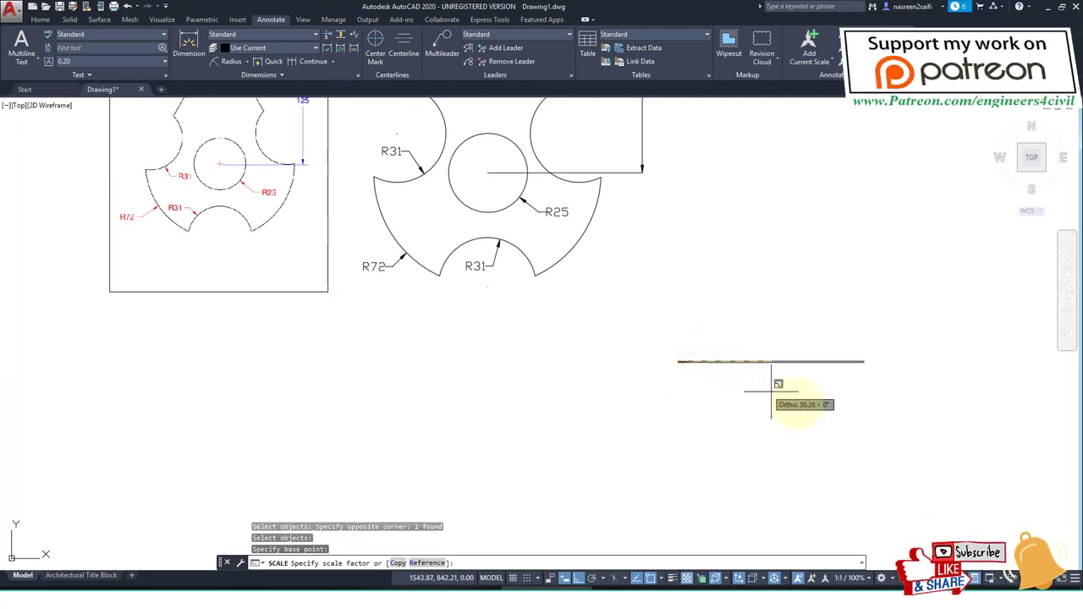
pyautogui.press('F8')
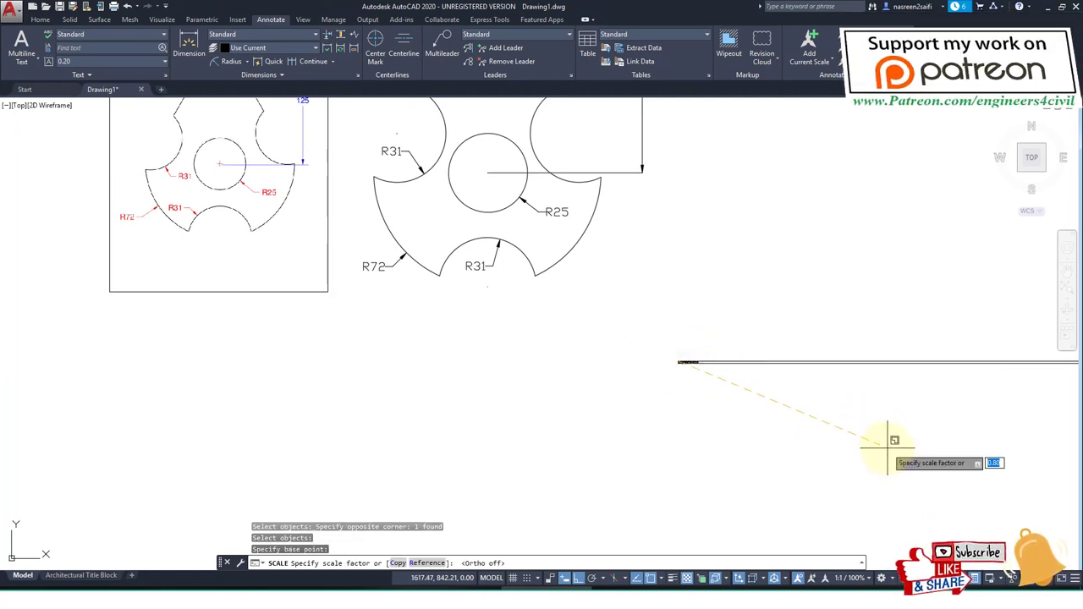
pyautogui.click(821, 437)
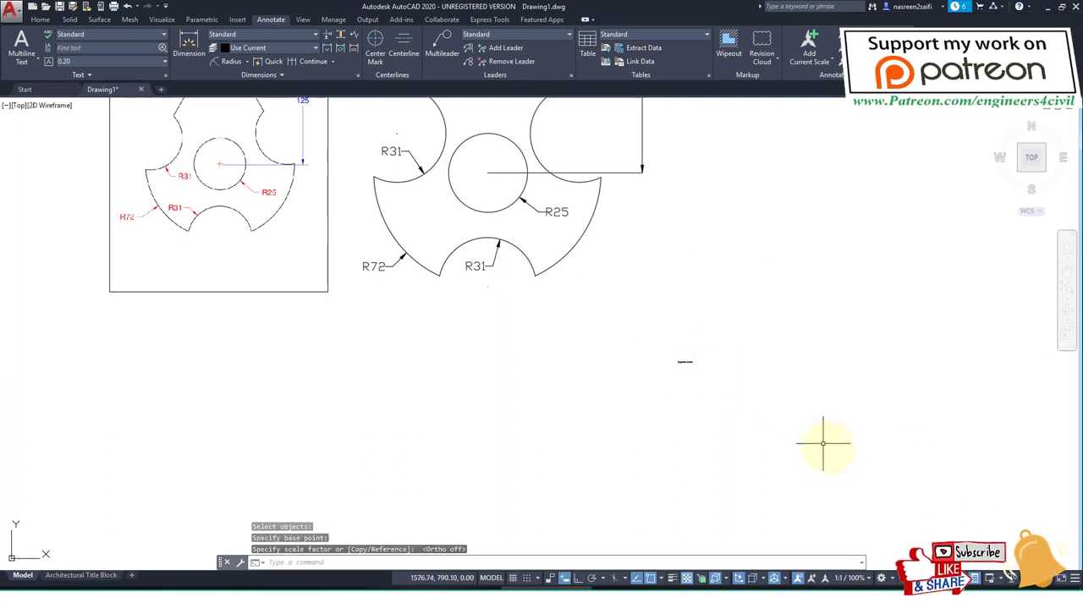
# - Scale the tiny Engineers4civil text by a factor of 5 about its left end
pyautogui.write('sc')
pyautogui.press('Return')
pyautogui.click(729, 397)
pyautogui.click(680, 336)
pyautogui.press('Return')
pyautogui.click(679, 362)
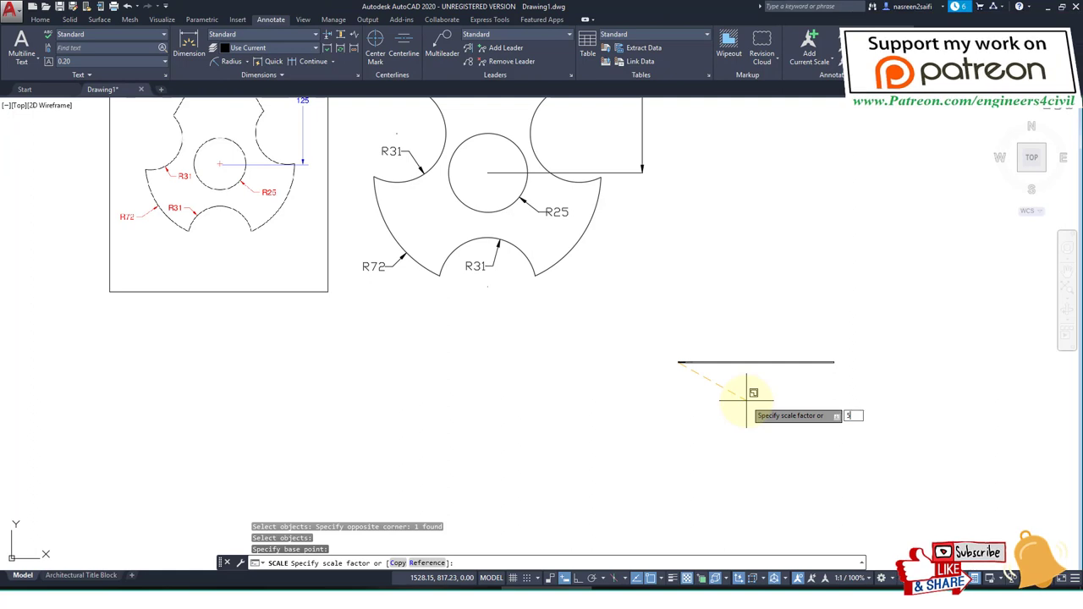
pyautogui.press('Return')
# - Move the Engineers4civil text from its upper-left corner to a spot centred just below the redrawn profile
pyautogui.press('Return')
pyautogui.click(753, 391)
pyautogui.click(699, 332)
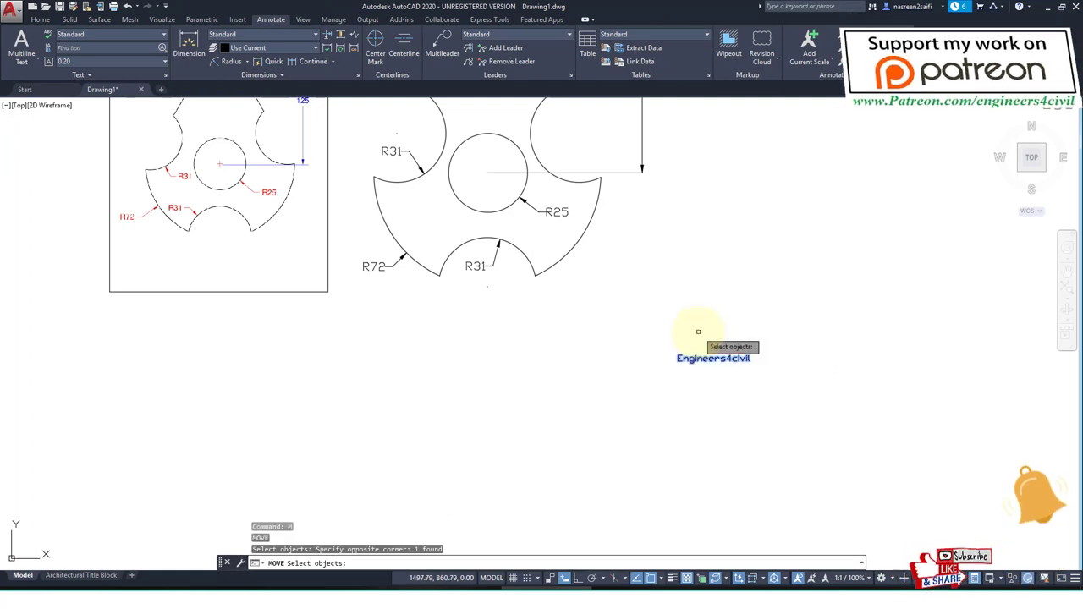
pyautogui.press('Return')
pyautogui.click(678, 355)
pyautogui.click(457, 311)
pyautogui.scroll(-4, 611, 356)
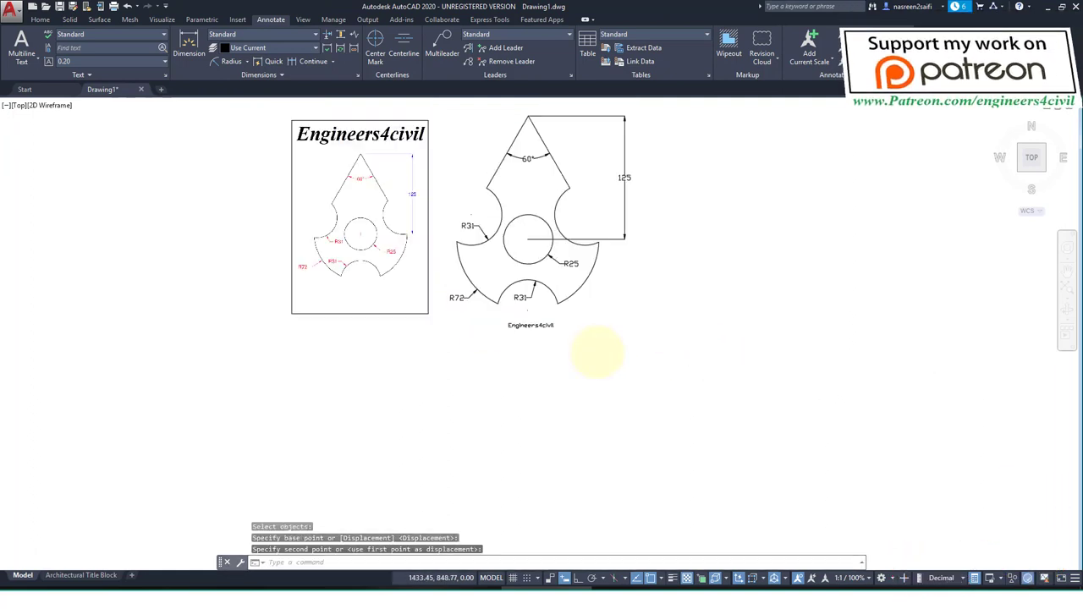